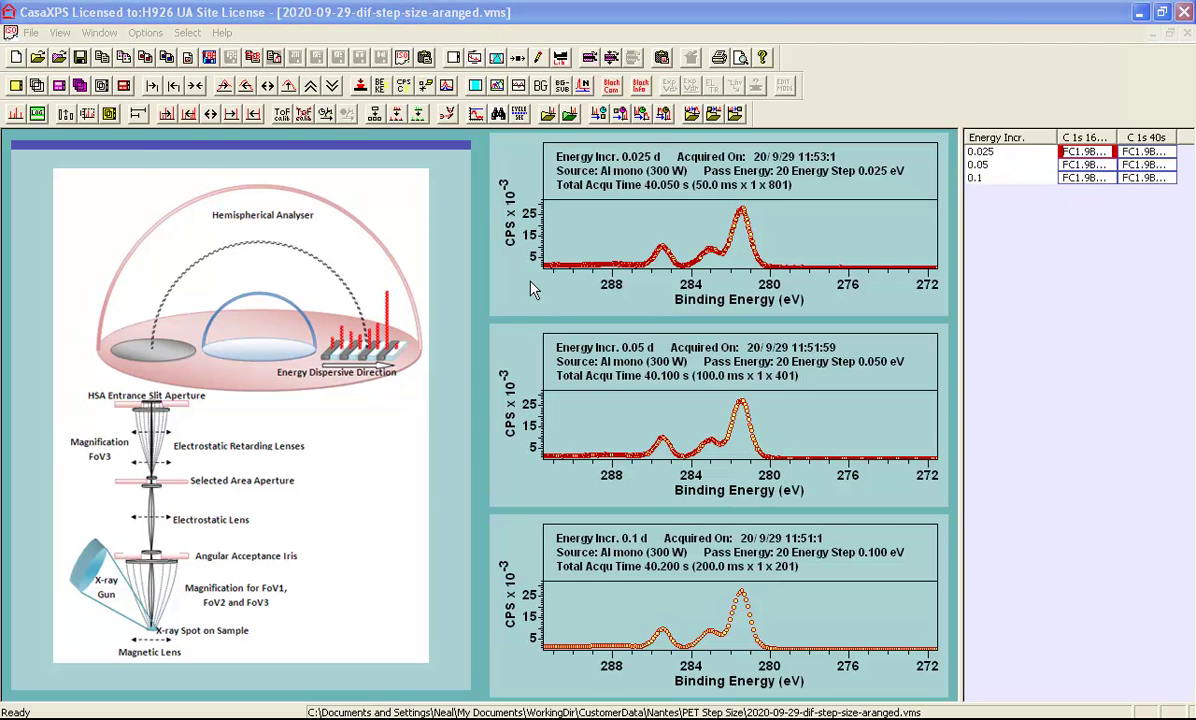
Open a second window of the file, zoom into the two lower peaks, then restore the full range.
click(92, 33)
click(124, 52)
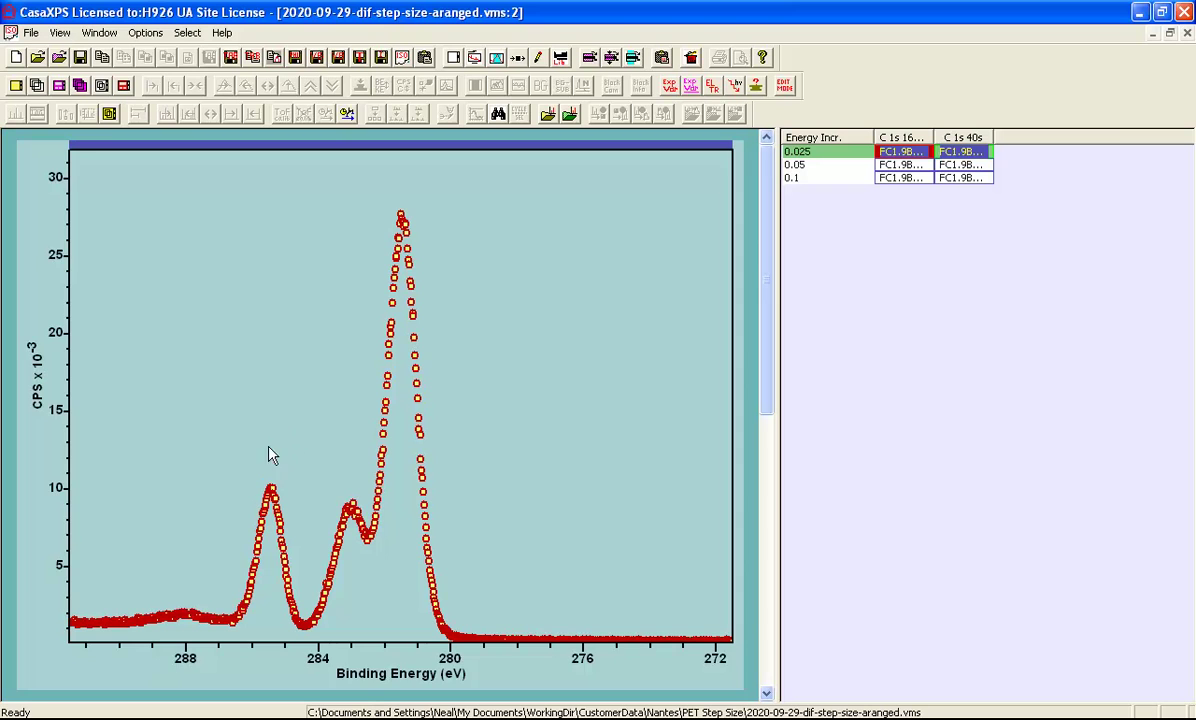
drag(279, 431, 444, 588)
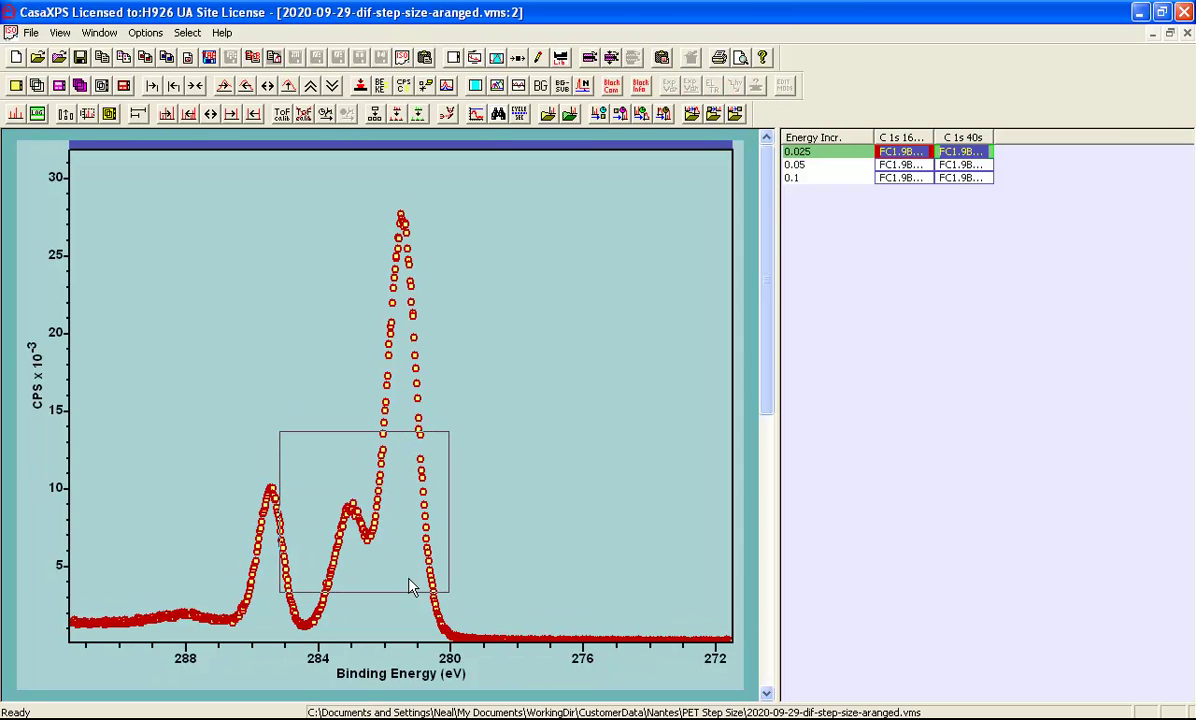
click(407, 579)
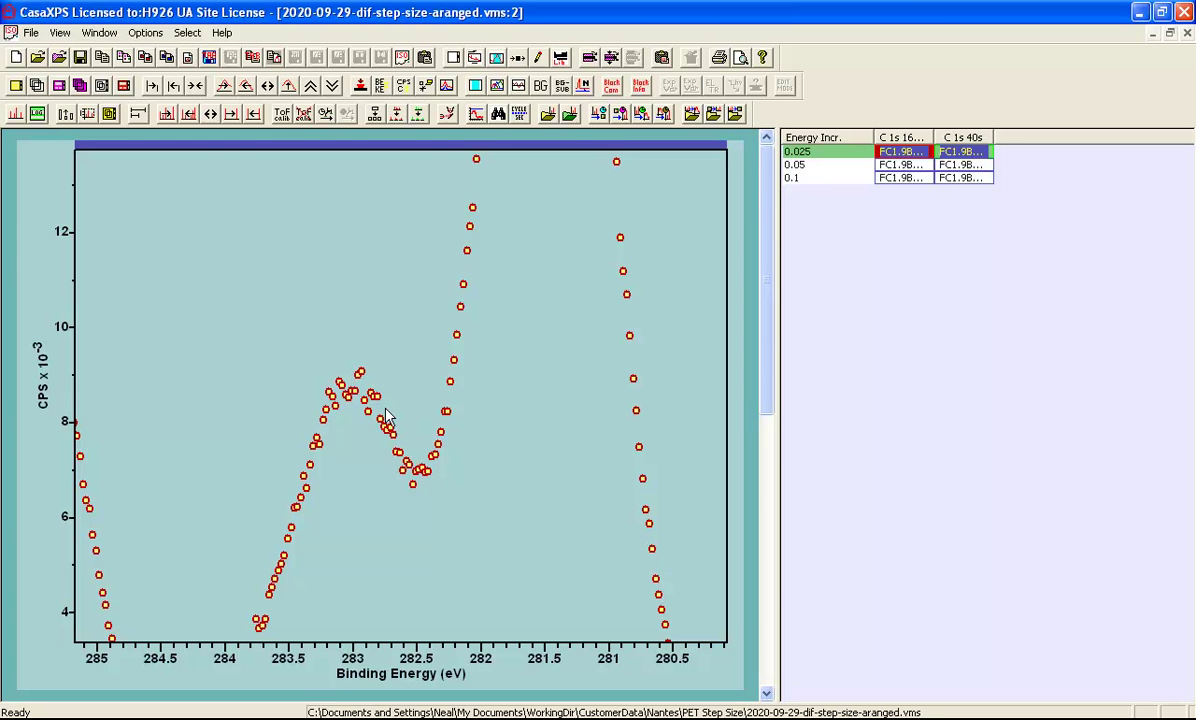
click(195, 85)
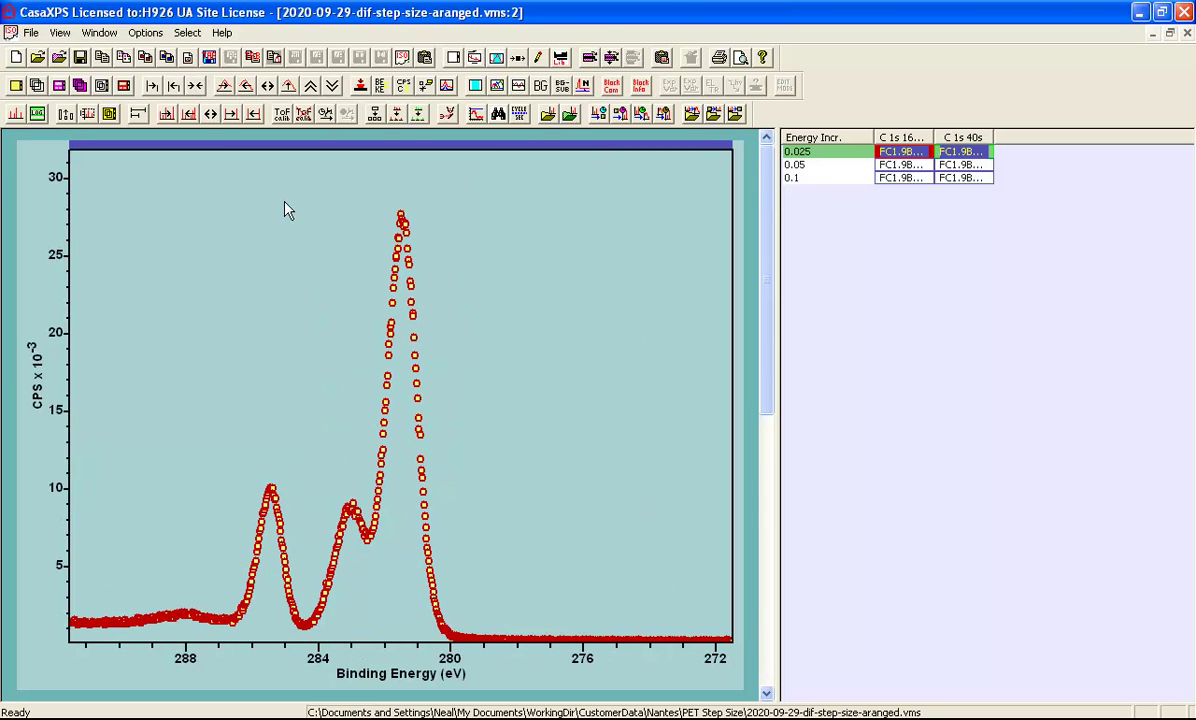
Zoom the 0.025 eV C 1s plot to 285–279 eV around the main peak and shoulder.
mouse_move(278, 186)
mouse_down()
mouse_move(454, 611)
mouse_move(491, 653)
mouse_up()
click(454, 541)
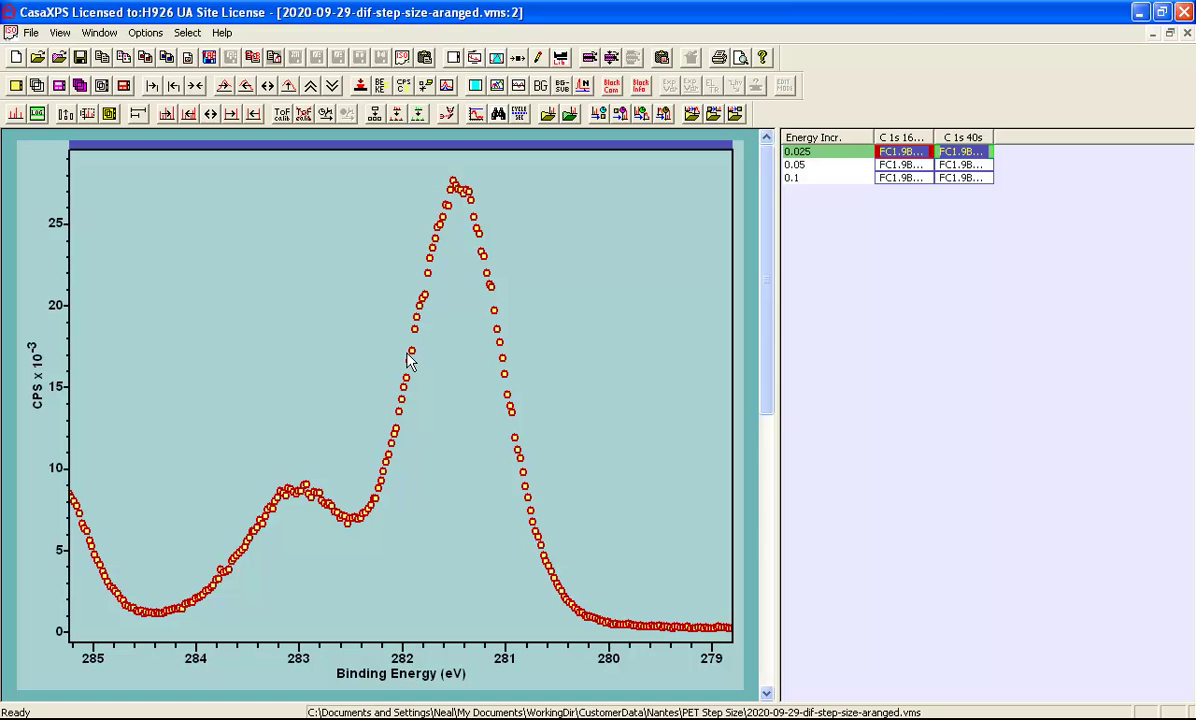
Create a C 1s quantification region starting at about 284.57 eV with a Shirley background.
click(495, 57)
drag(520, 95, 911, 172)
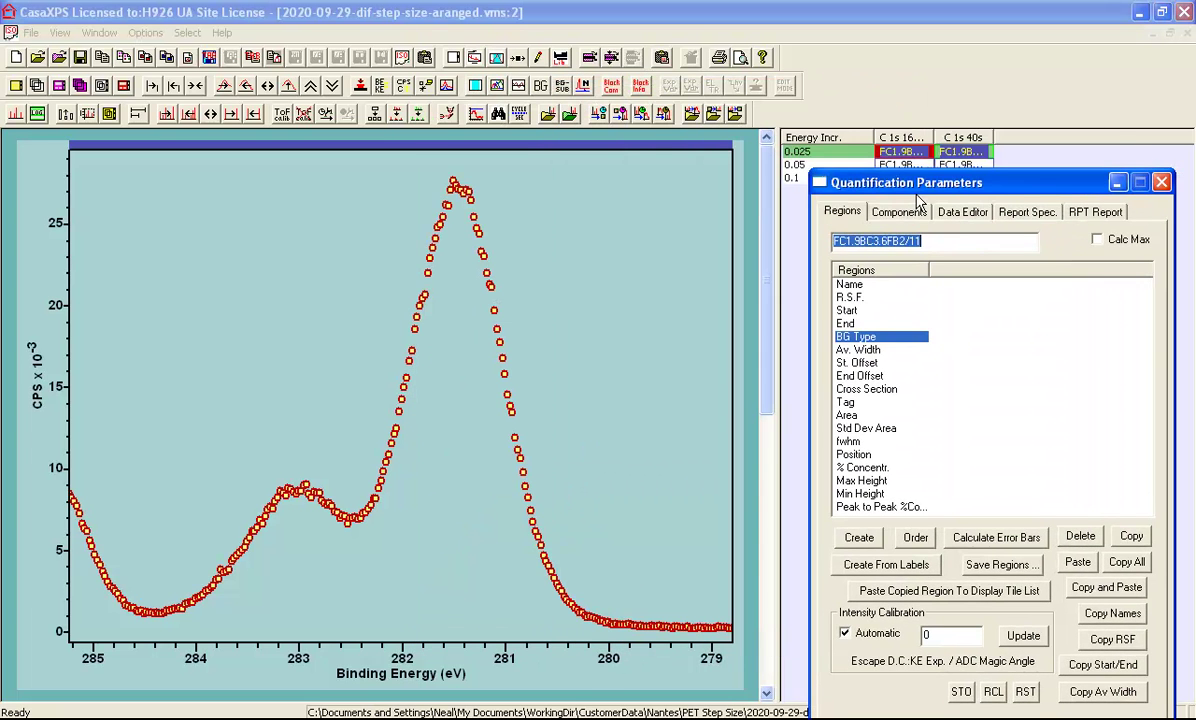
click(845, 523)
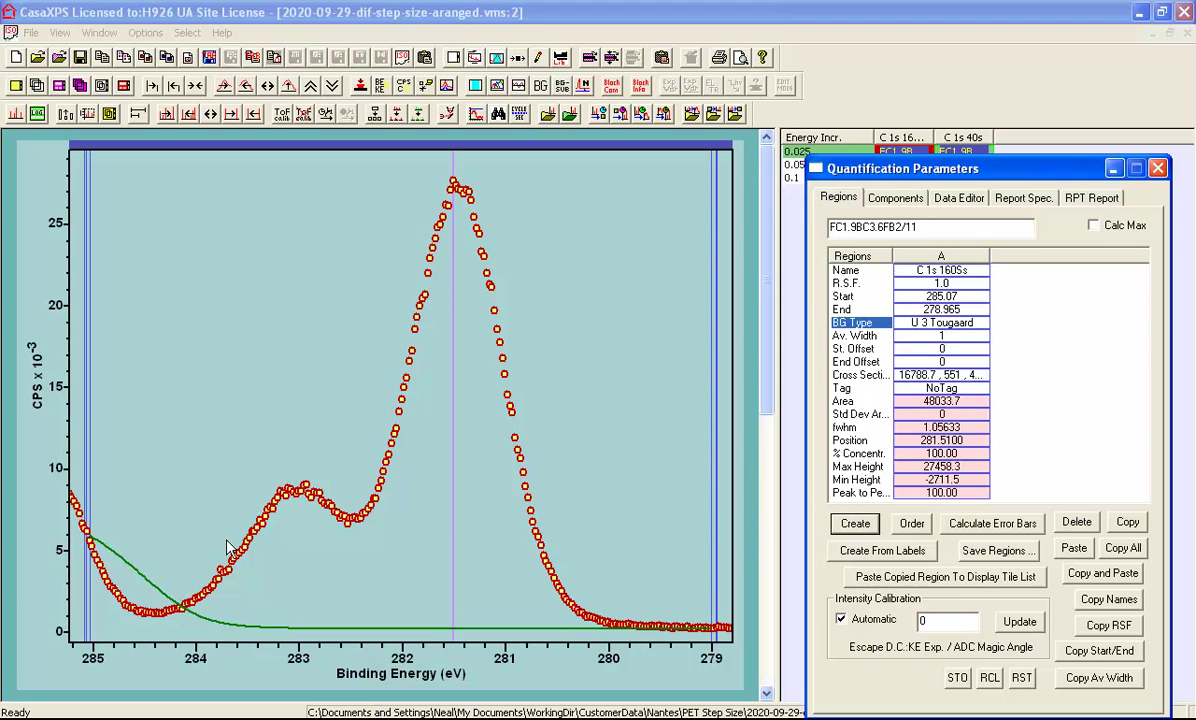
click(111, 549)
drag(111, 549, 139, 553)
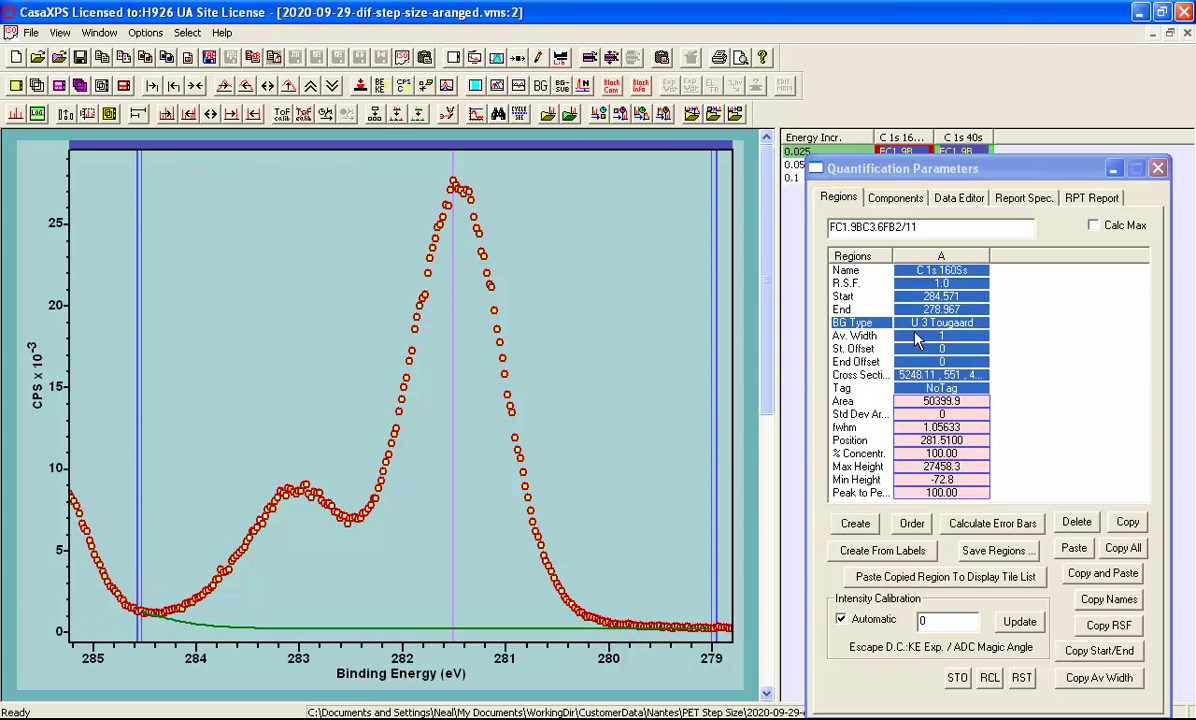
click(920, 323)
double_click(920, 323)
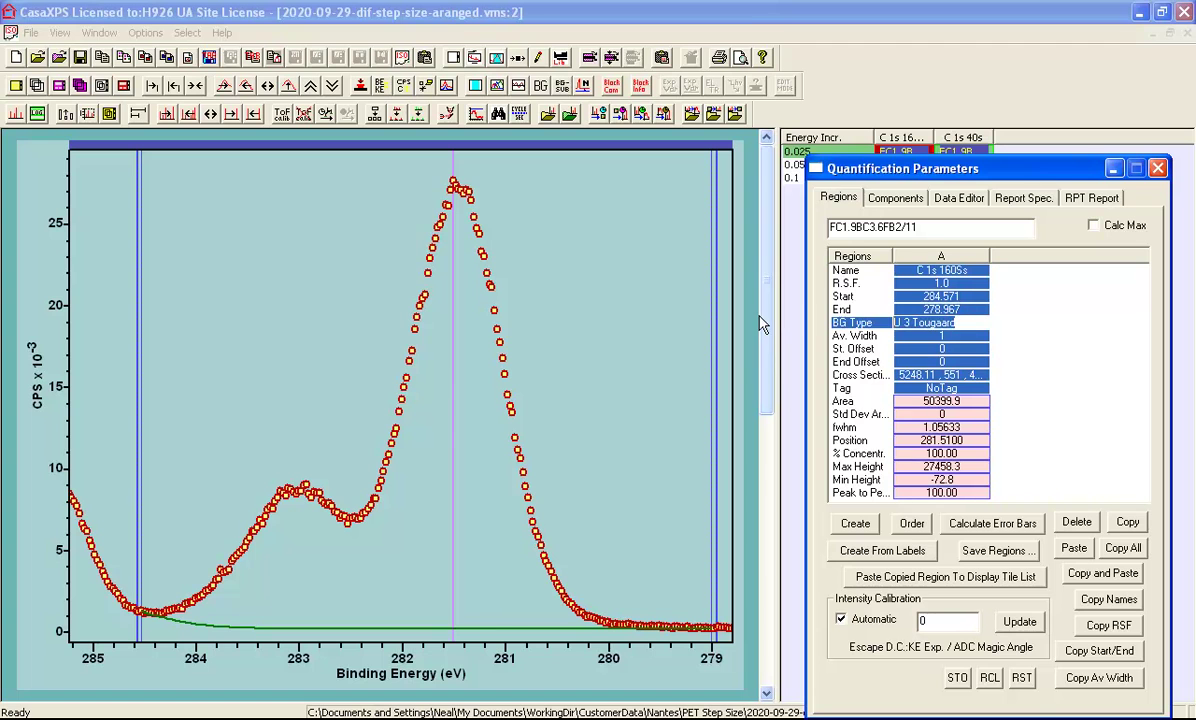
text(s)
key(Return)
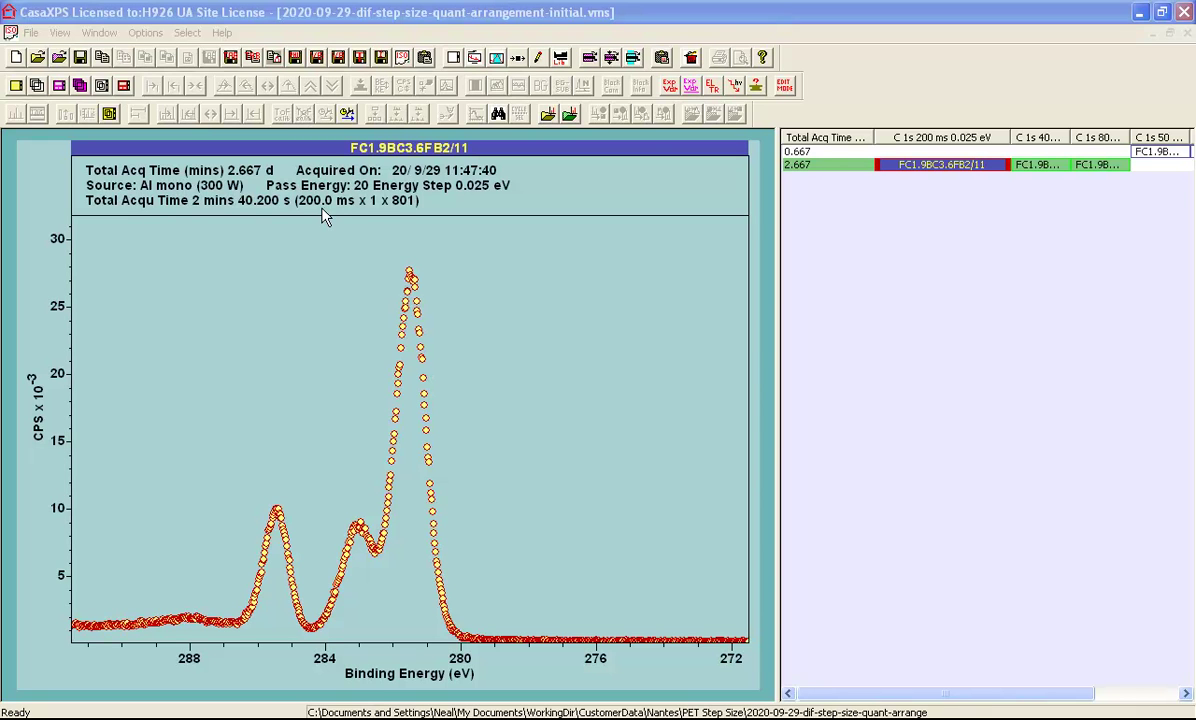
Overlay the 0.025, 0.05 and 0.1 eV-step C 1s spectra from row 2.667 in one plot.
click(1058, 170)
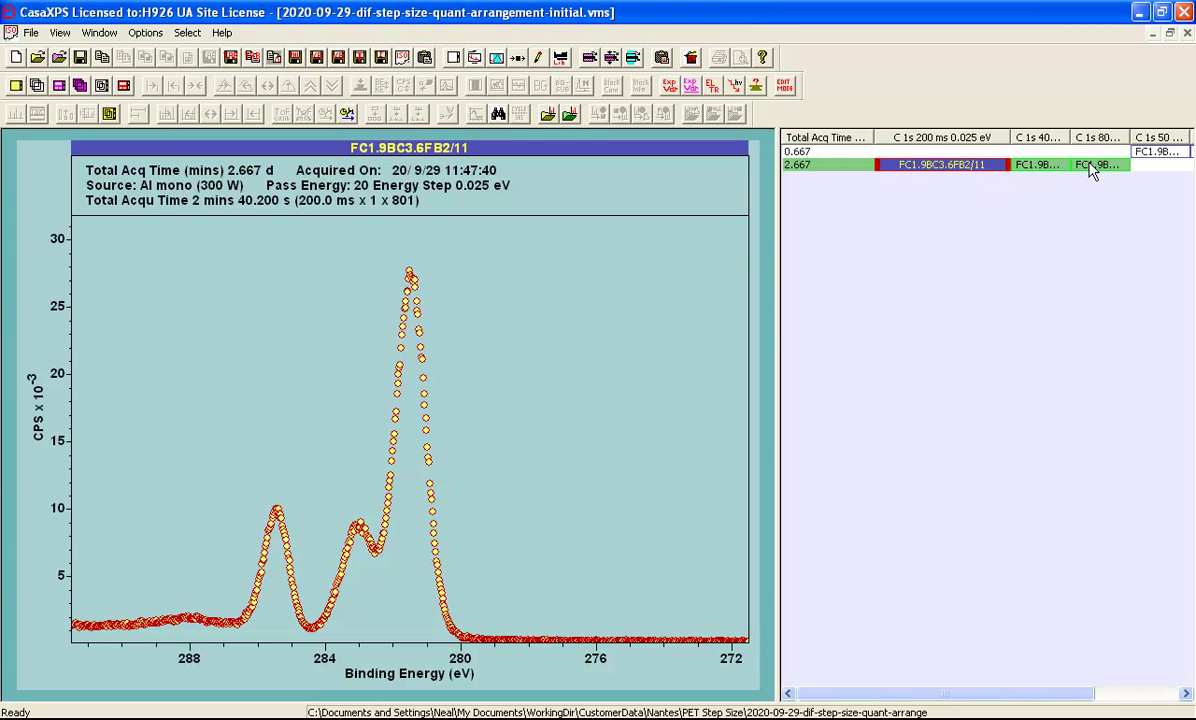
click(1095, 167)
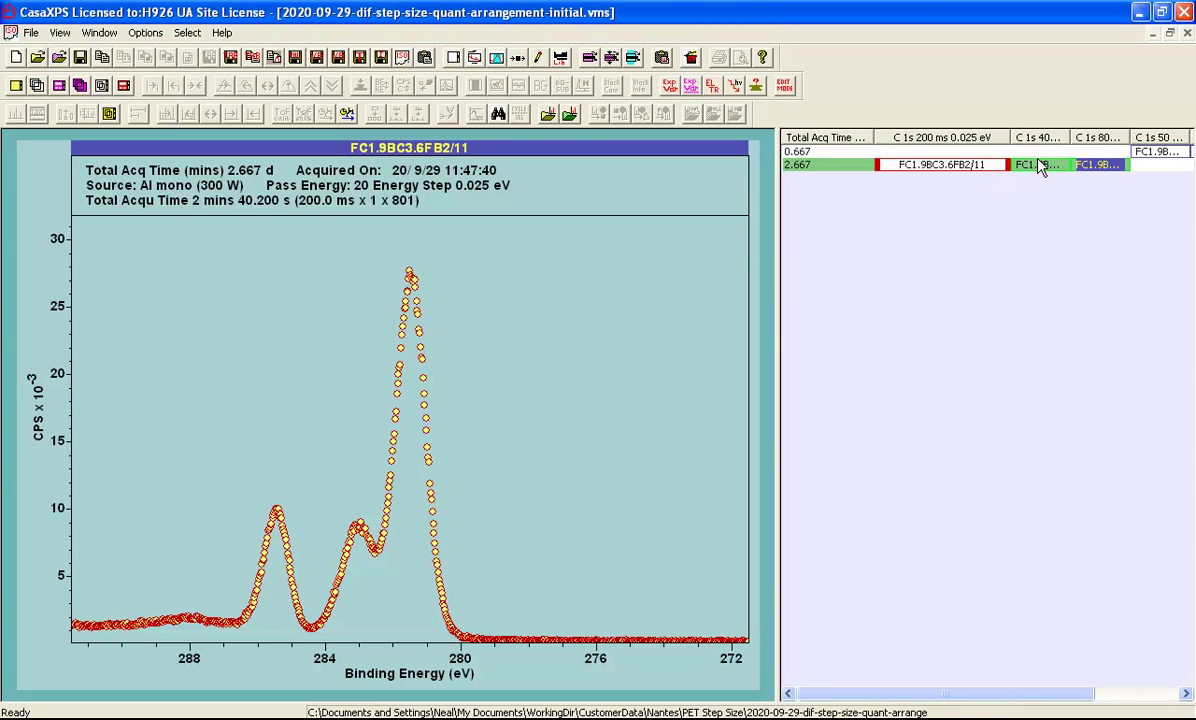
shift+click(1038, 166)
shift+click(889, 164)
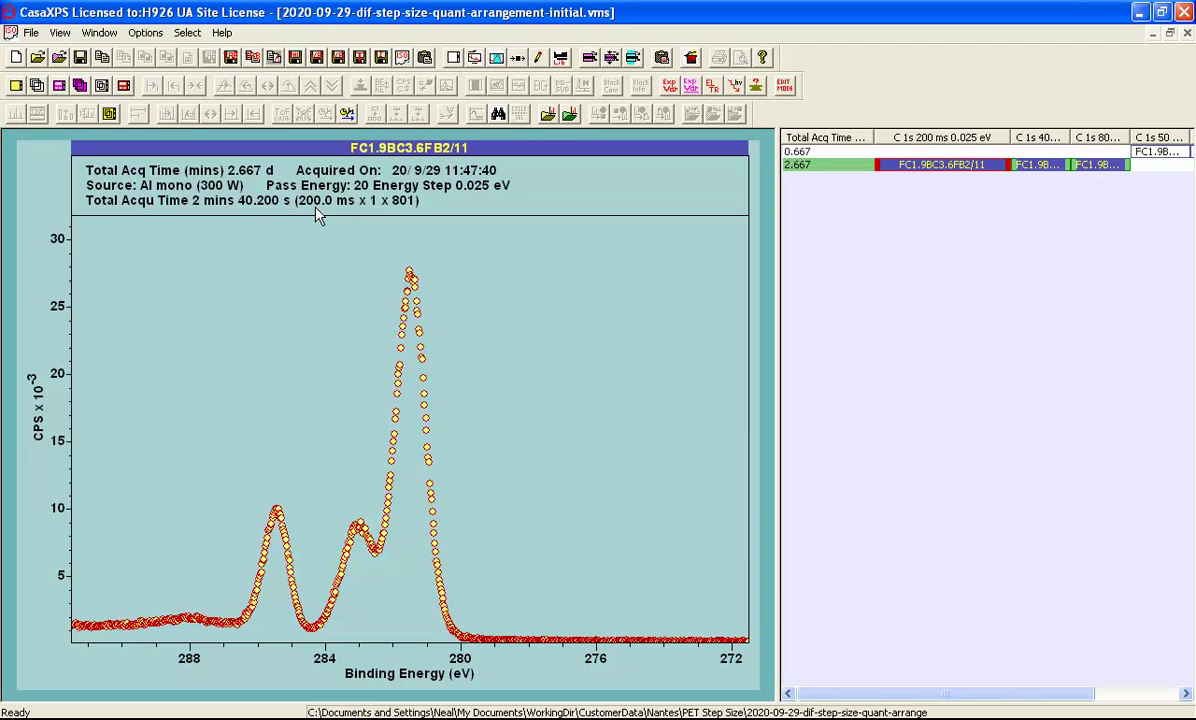
click(79, 86)
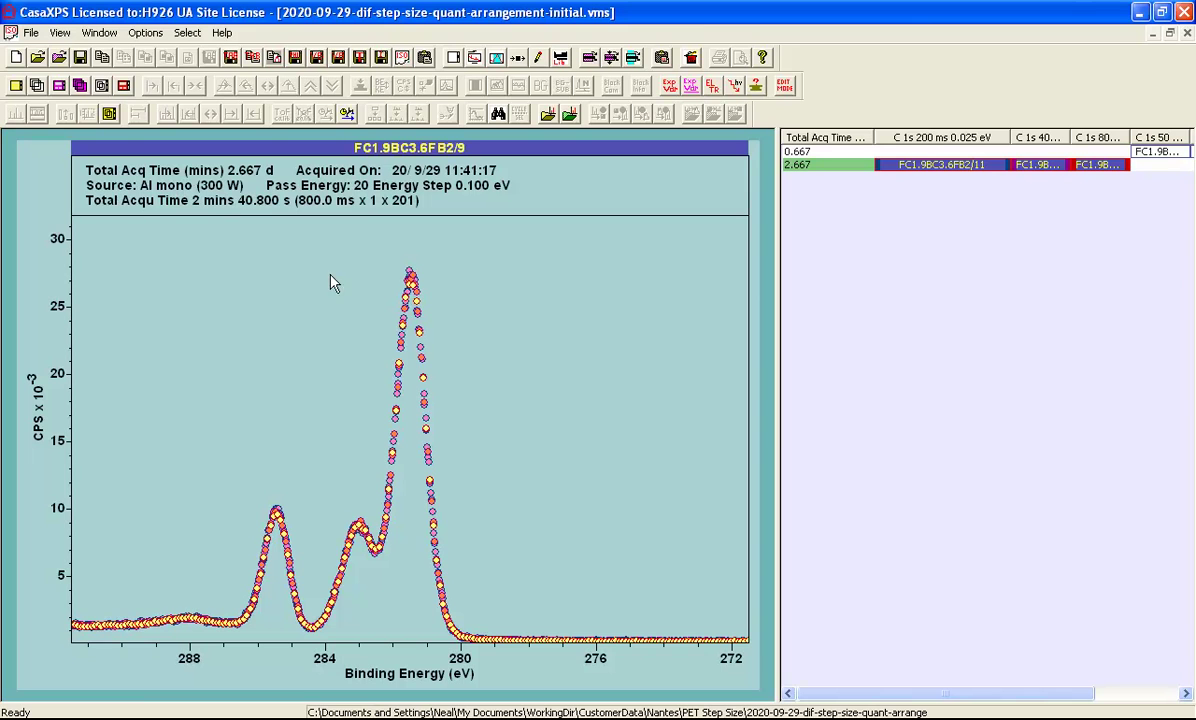
drag(299, 244, 476, 582)
click(452, 490)
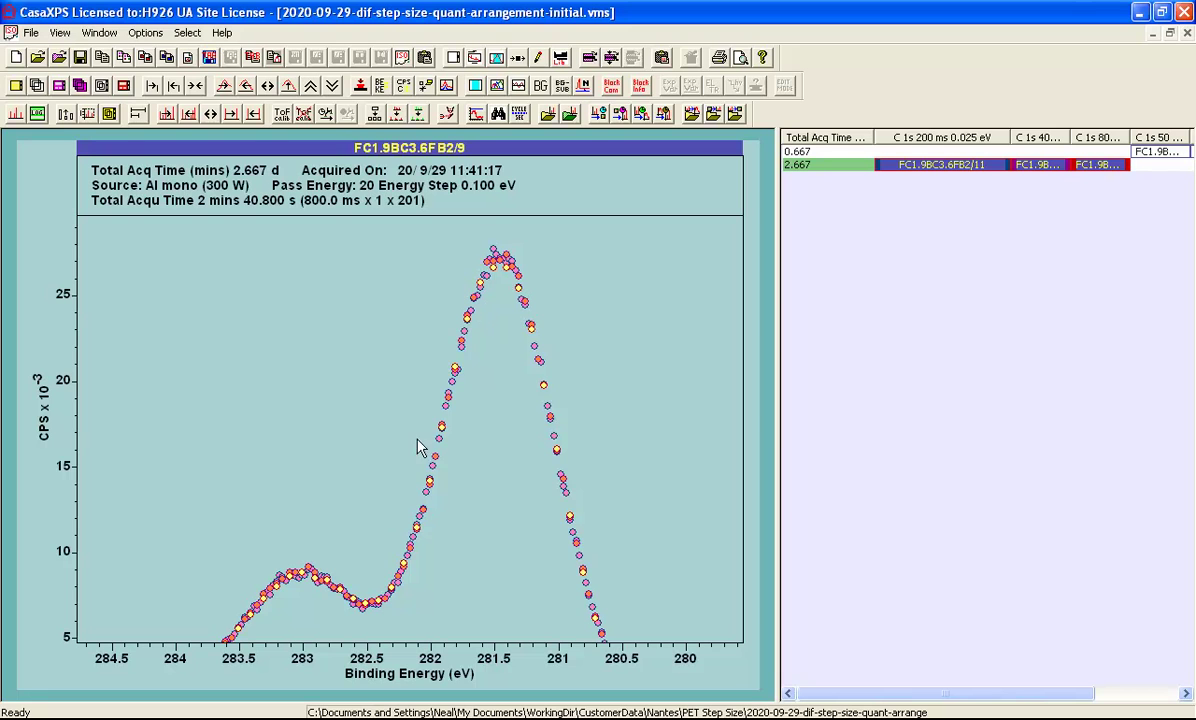
drag(304, 527, 414, 611)
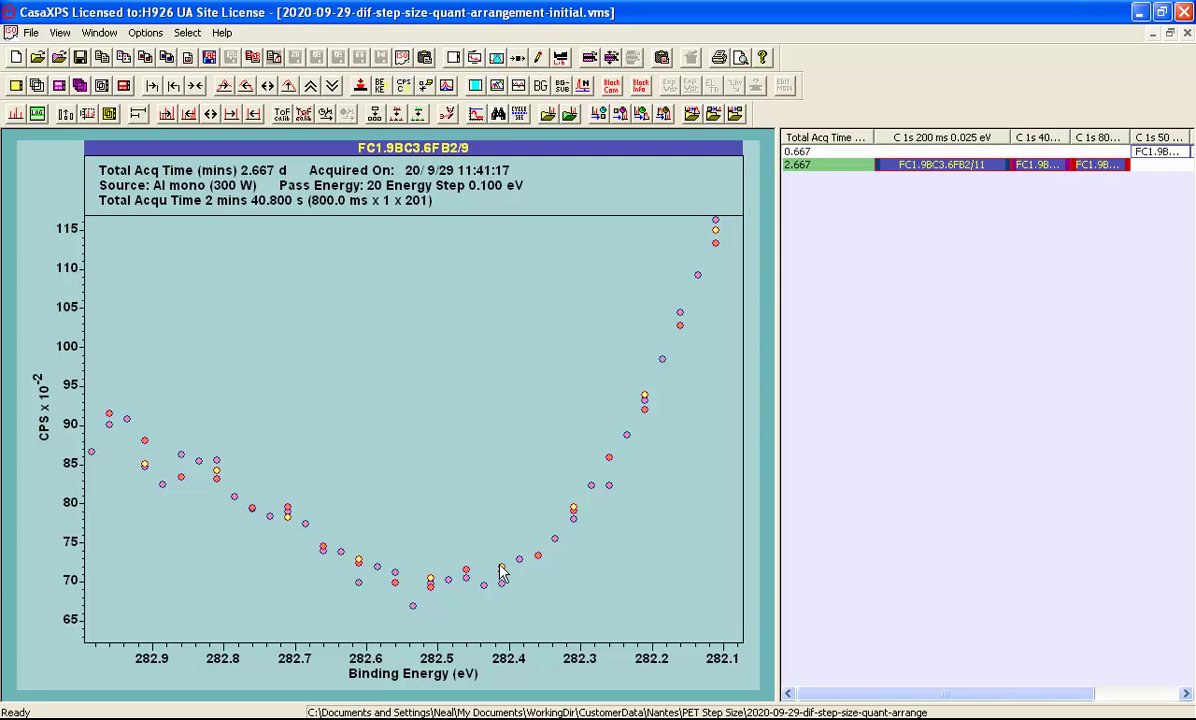
click(195, 88)
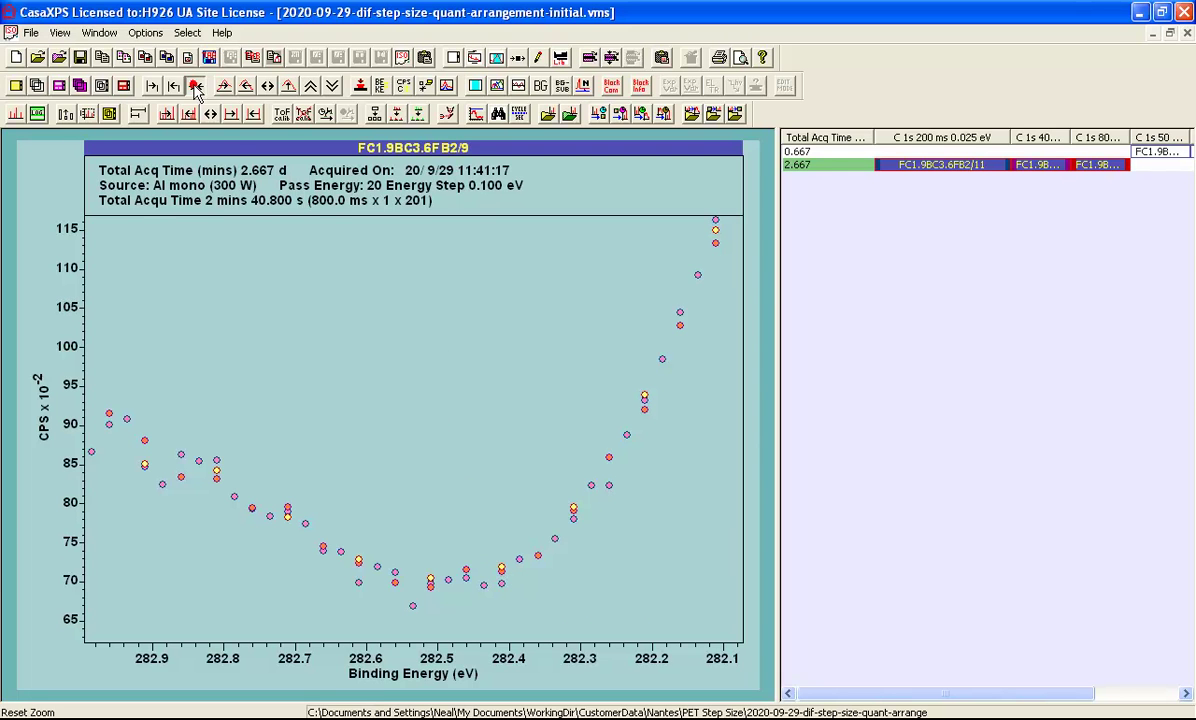
Reset to the full range, then zoom onto the main C 1s peak apex around 281.9–280.5 eV.
click(289, 86)
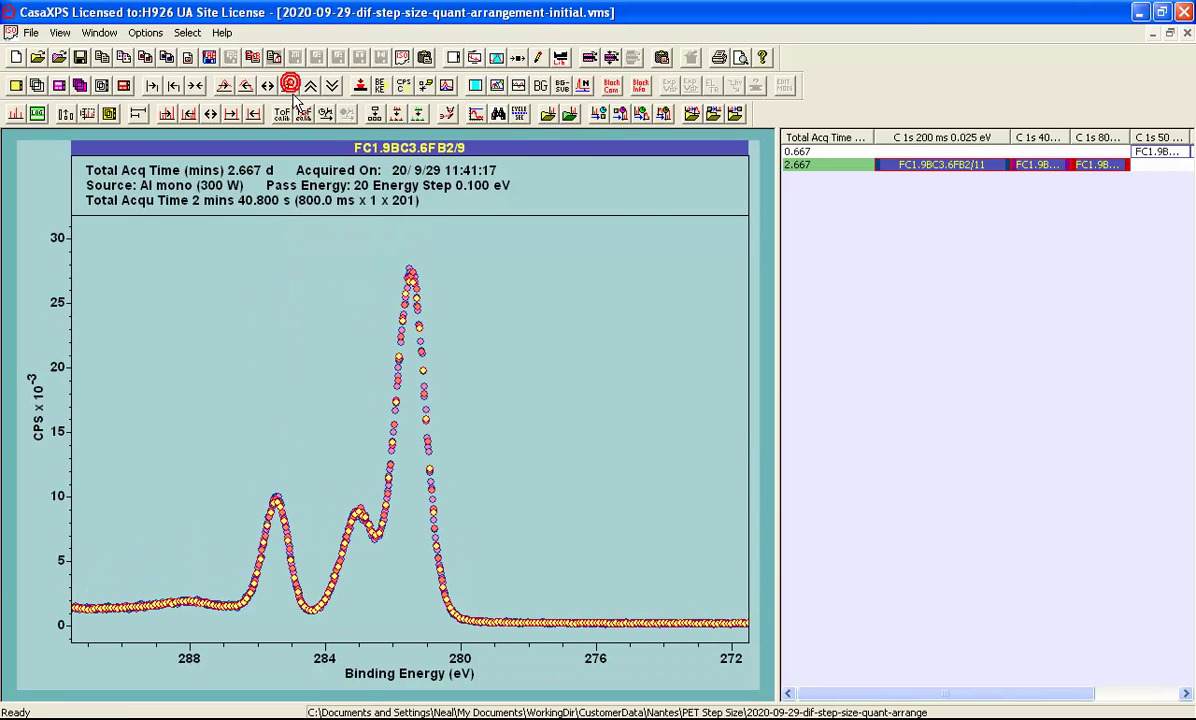
drag(388, 250, 443, 333)
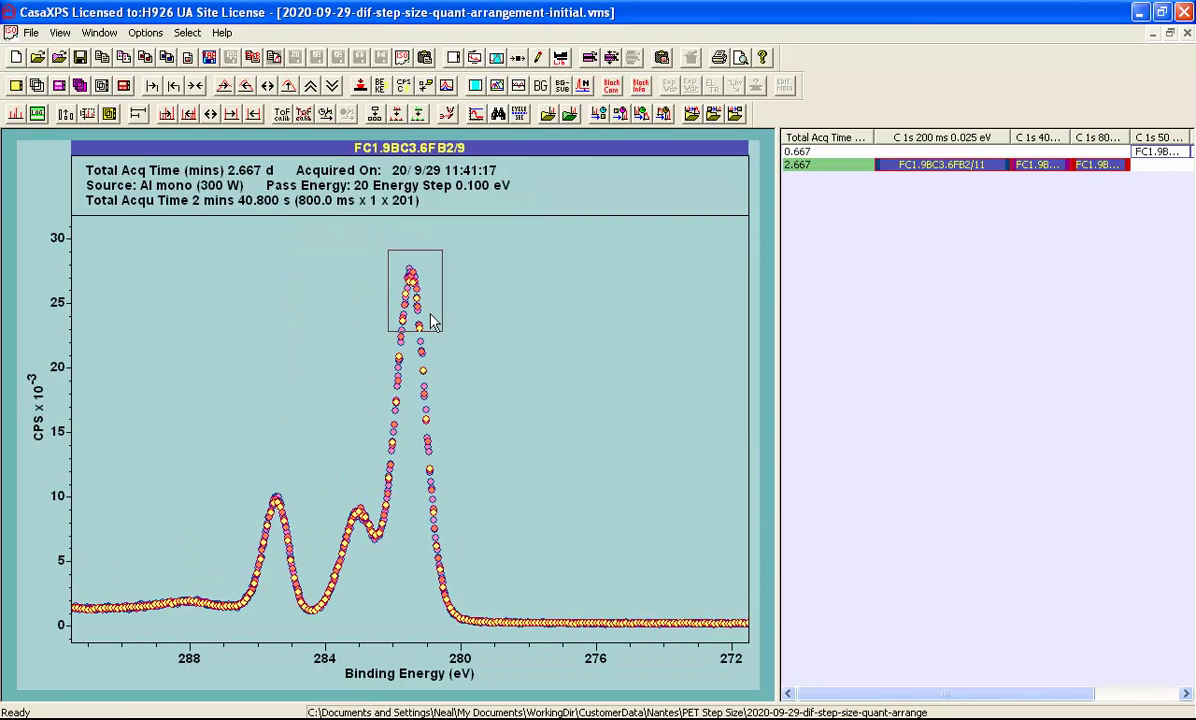
click(425, 314)
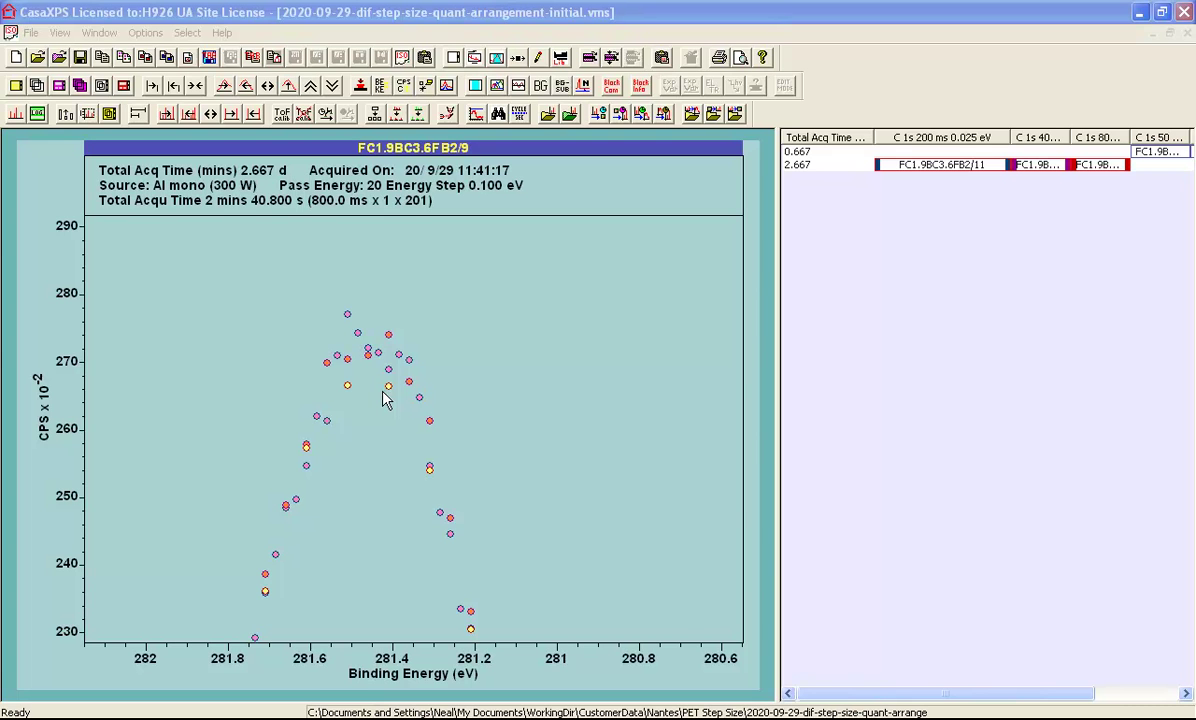
Switch to step-exp2-arranged.vms, reverse its column order, and show the 0.025 eV Cu 2p spectrum.
key(ctrl+Tab)
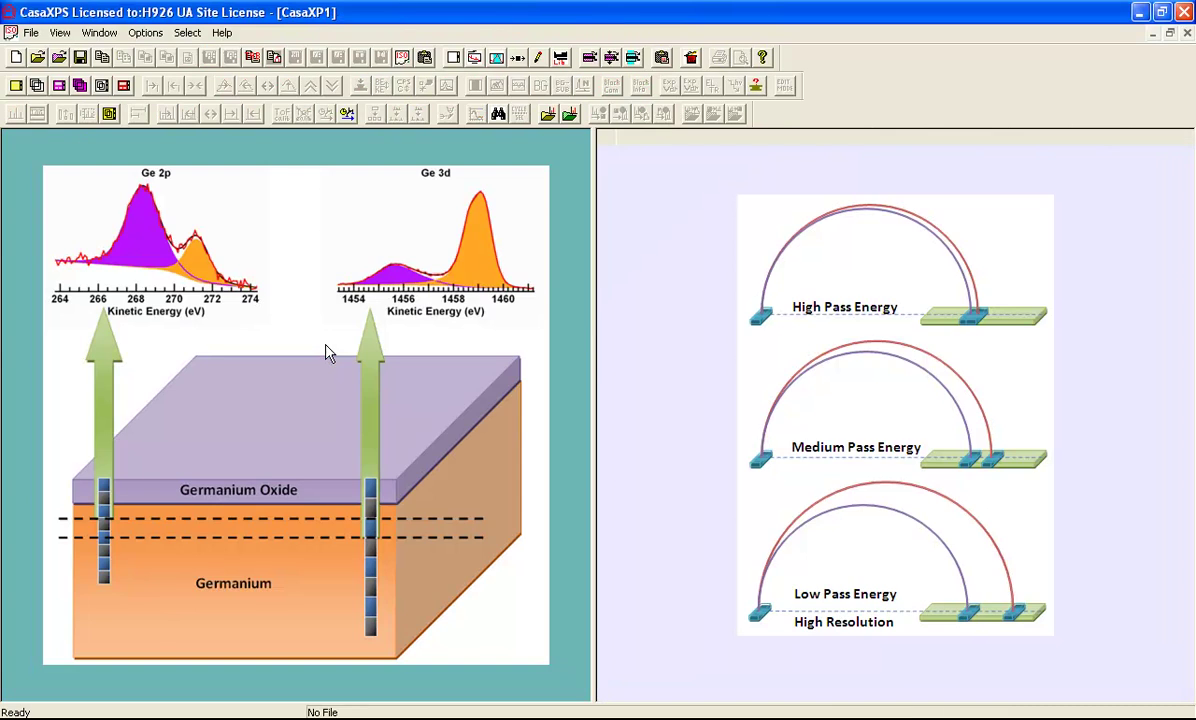
key(ctrl+Tab)
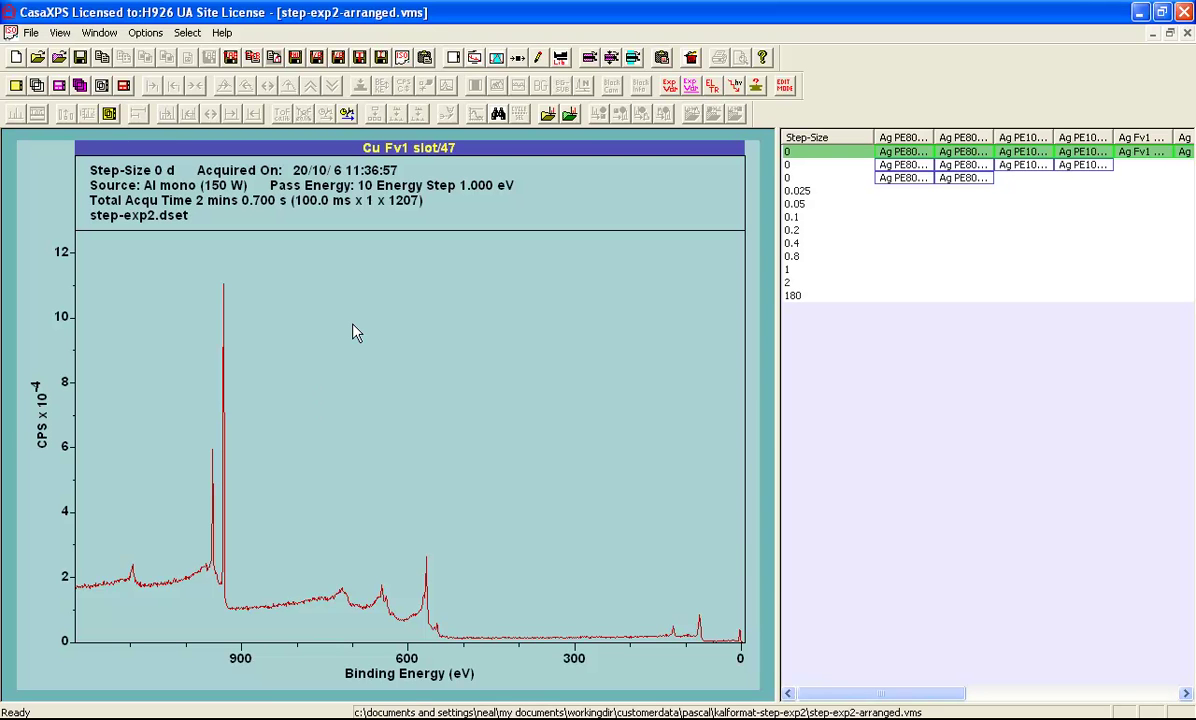
click(63, 34)
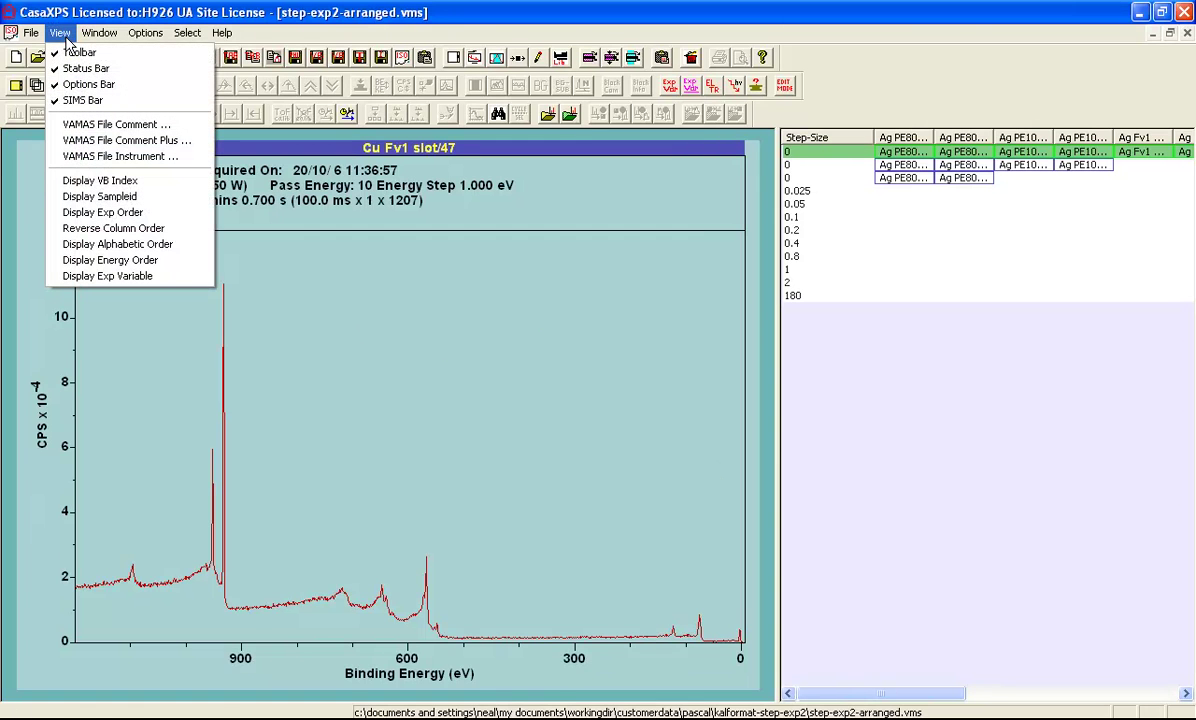
click(93, 227)
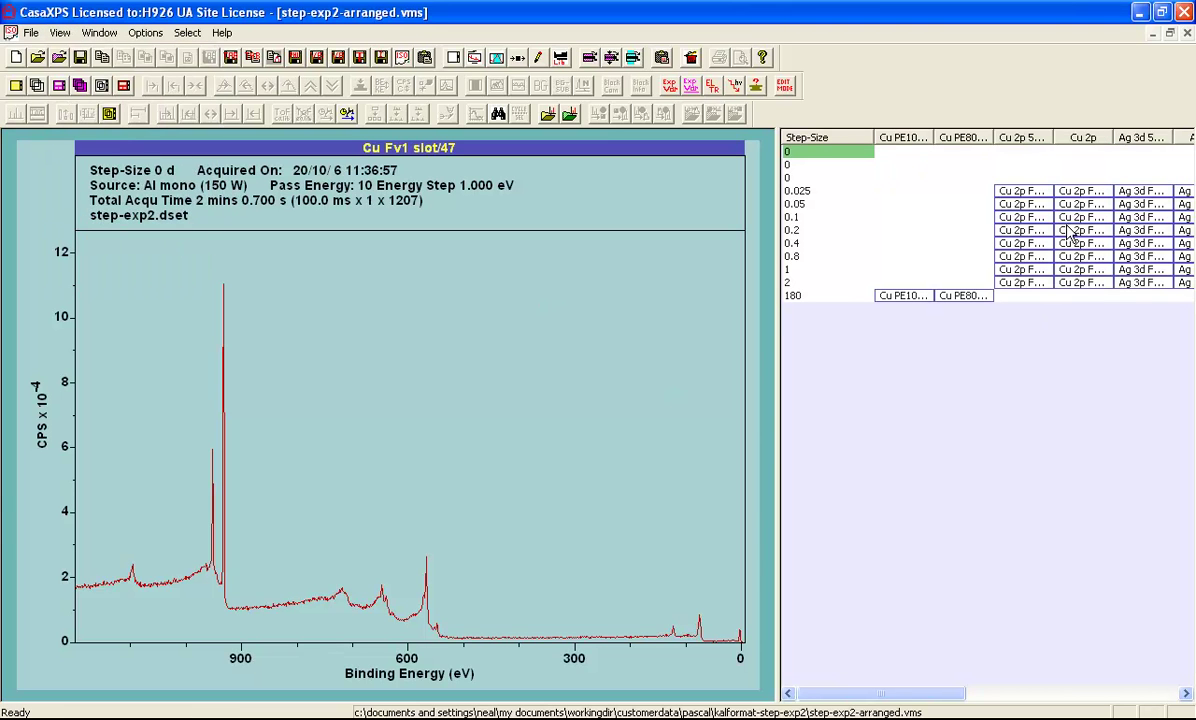
click(1080, 191)
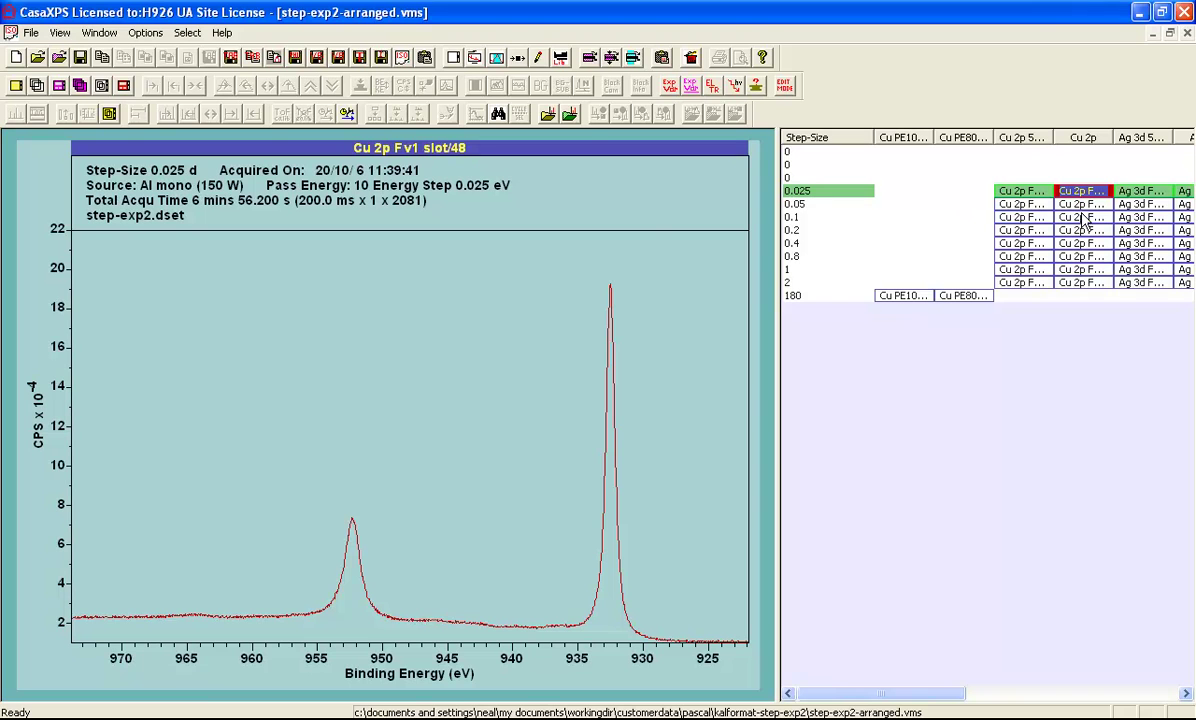
Zoom onto the Cu 2p peak, overlay the 0.1 eV-step spectrum, and zoom to the peak top near 932.5 eV.
drag(562, 267, 657, 651)
click(635, 593)
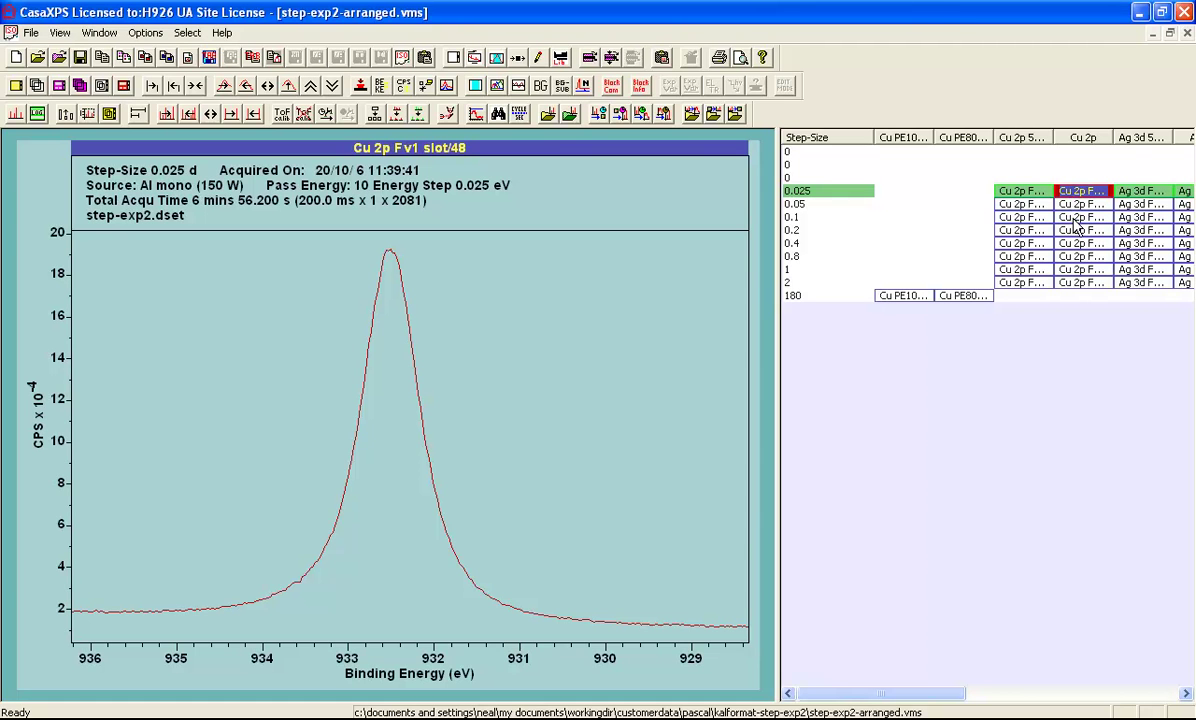
click(1007, 216)
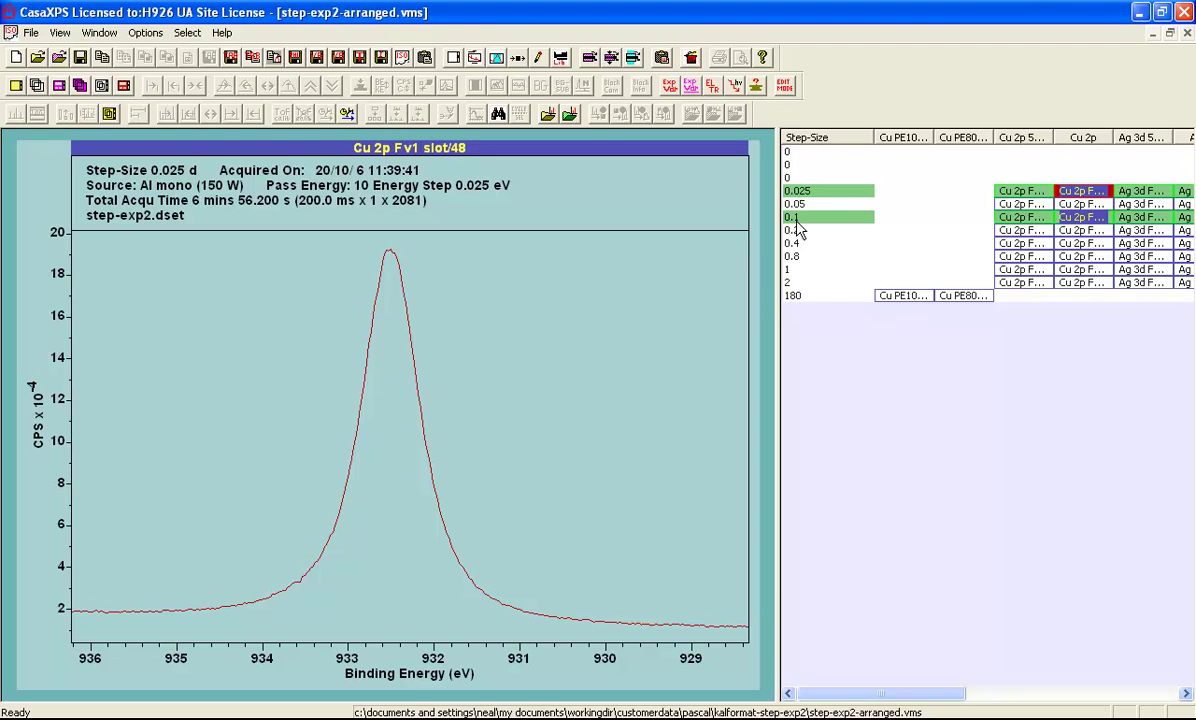
click(80, 86)
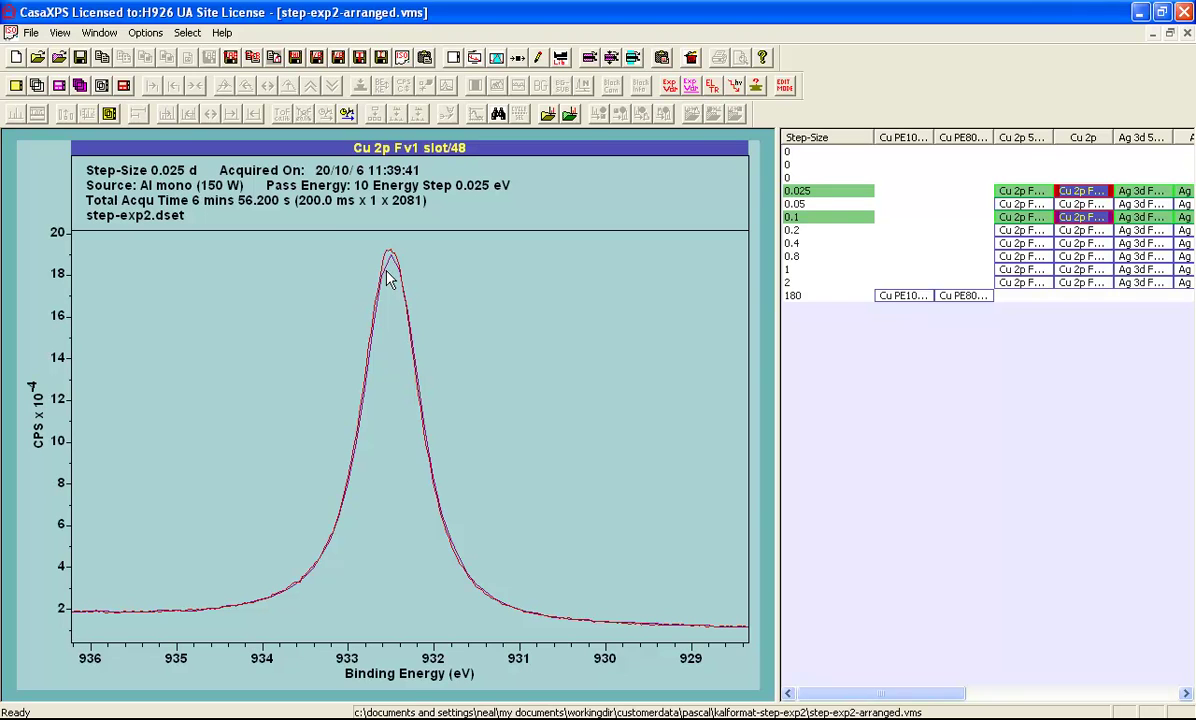
drag(336, 240, 457, 420)
click(430, 352)
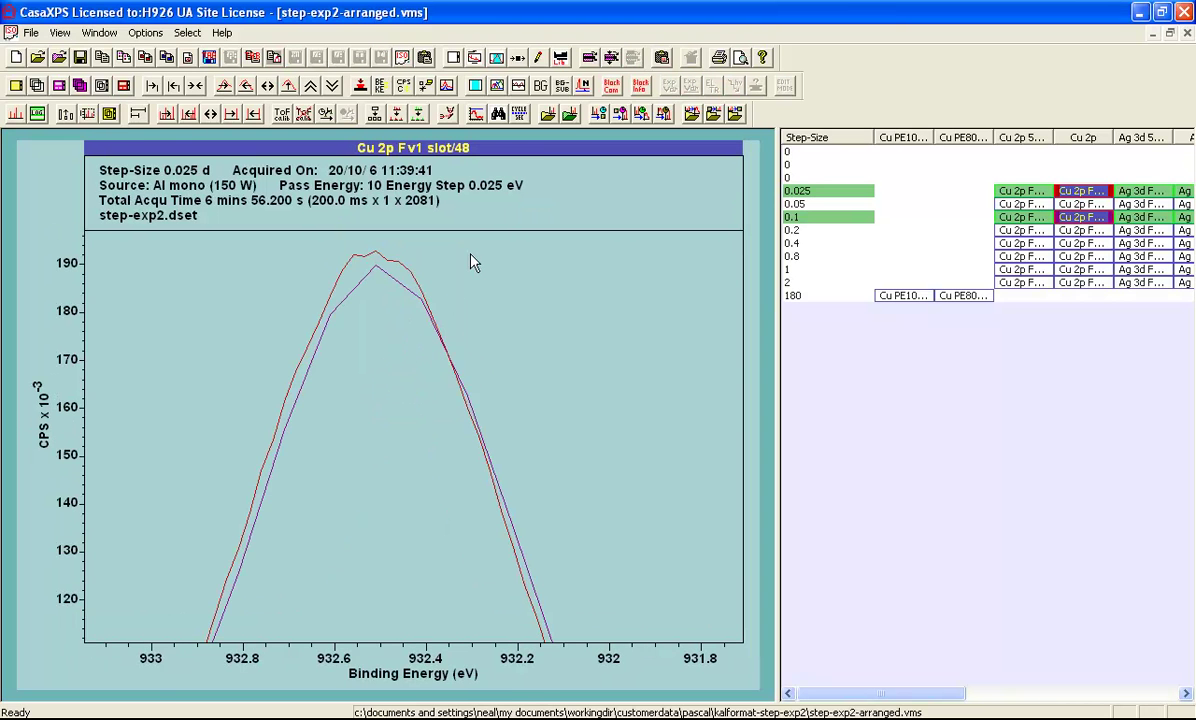
Untick Draw Lines and keep Draw Points in Tile Display Parameters for the Cu 2p overlay.
click(475, 56)
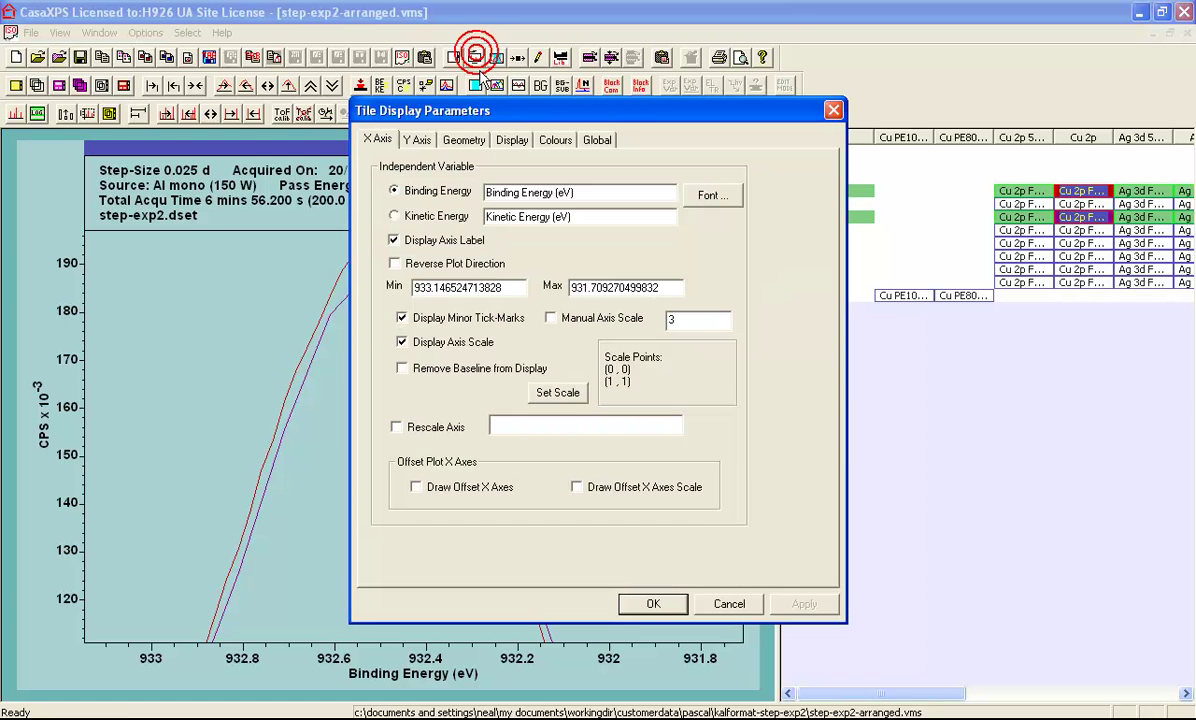
click(511, 139)
click(486, 377)
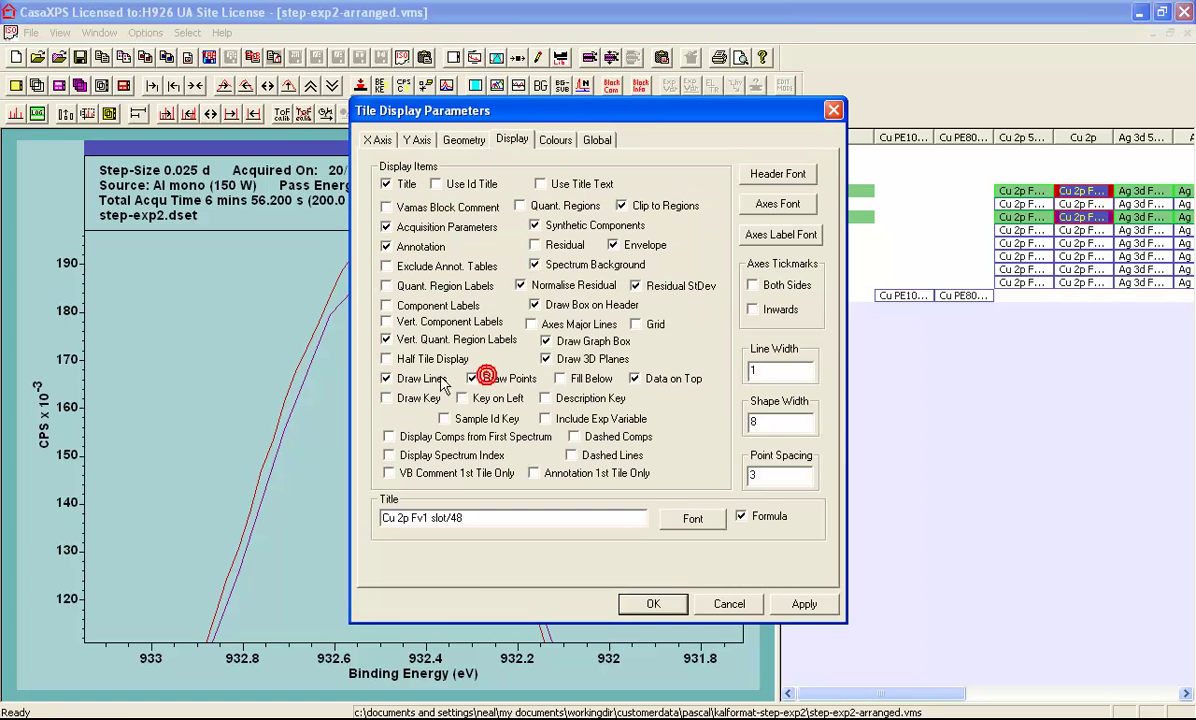
click(386, 378)
click(661, 606)
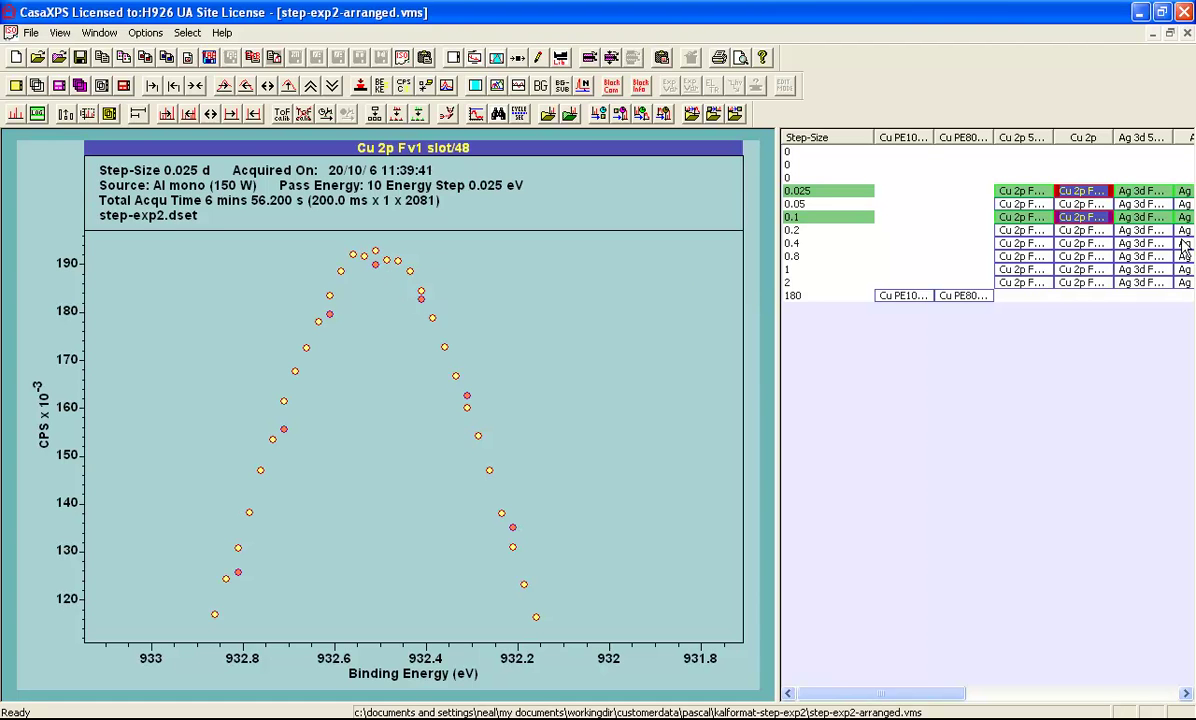
Overlay the 0.2 and 0.4 eV-step Cu 2p spectra, then auto-scale the intensity axis.
ctrl+click(1010, 230)
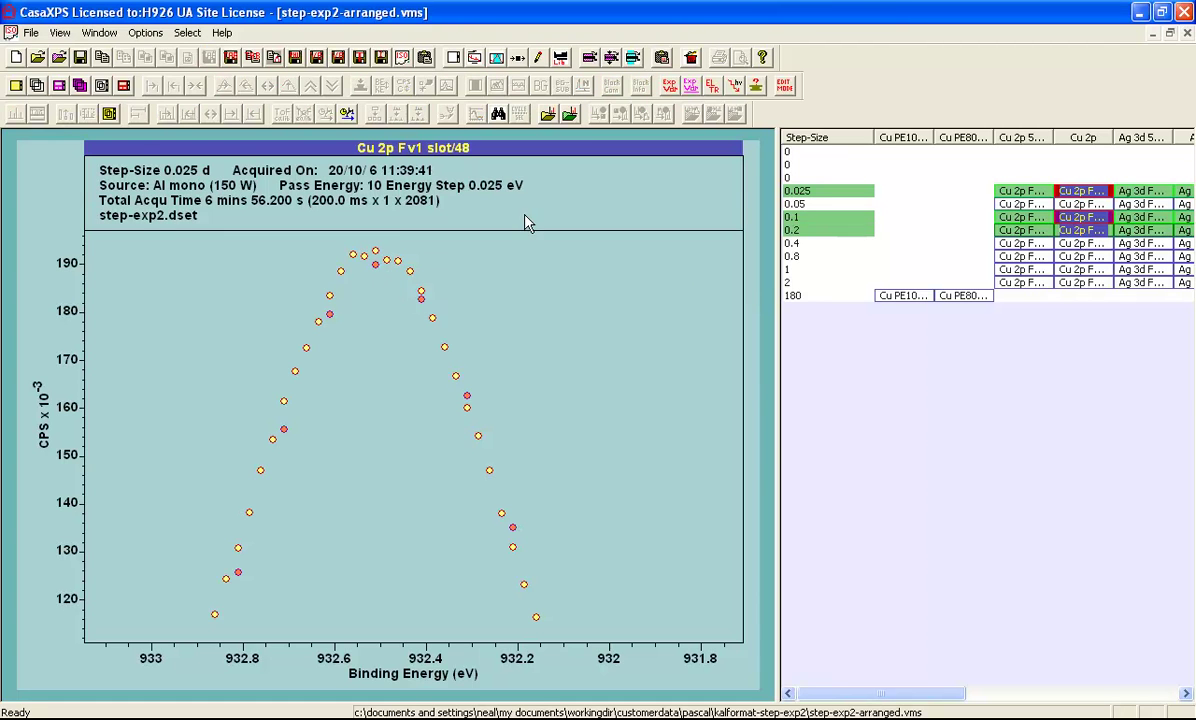
click(80, 85)
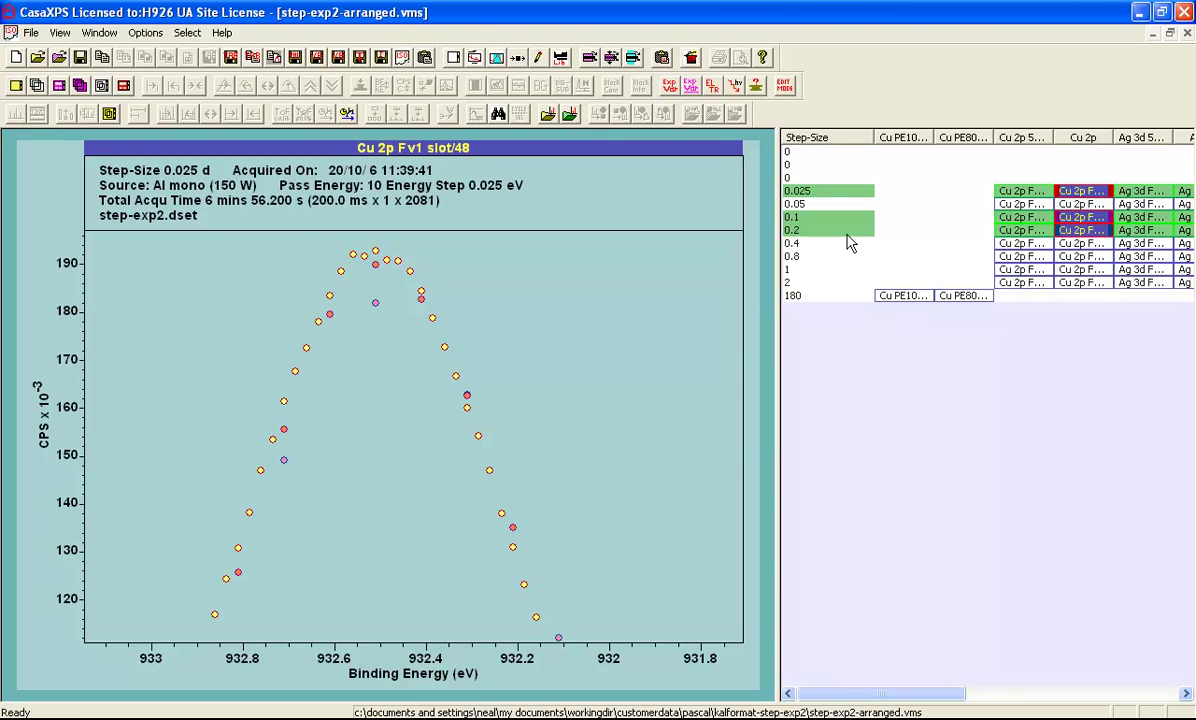
ctrl+click(1003, 241)
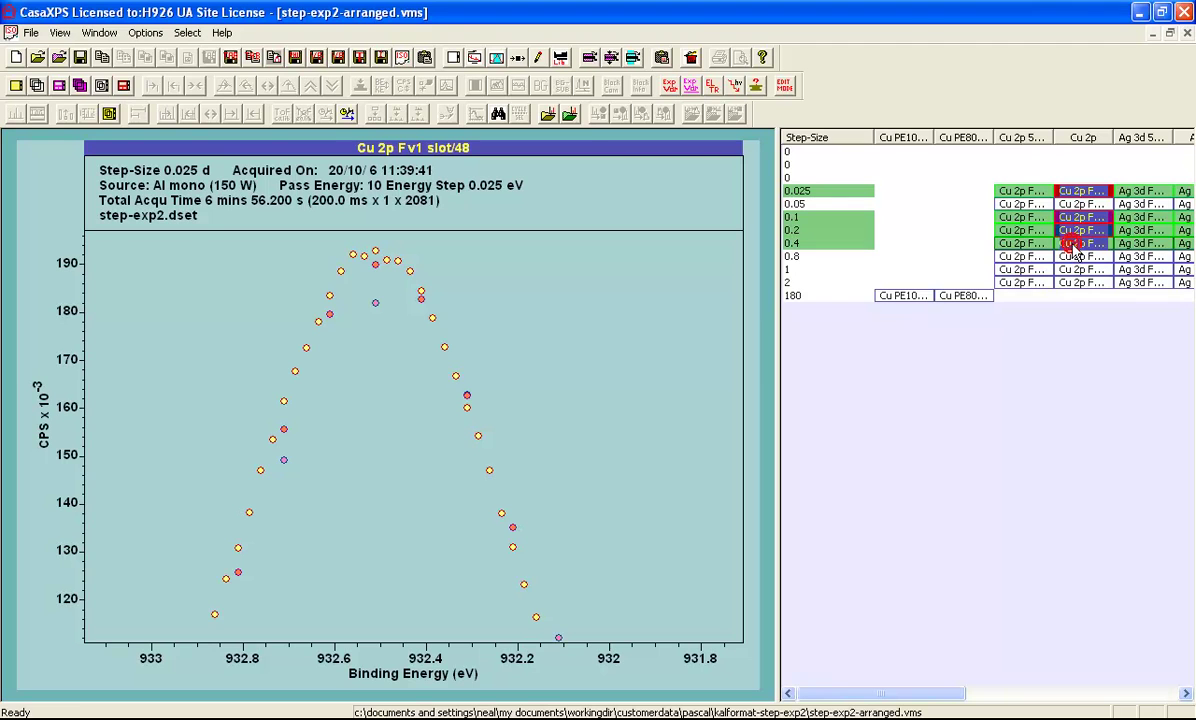
click(80, 85)
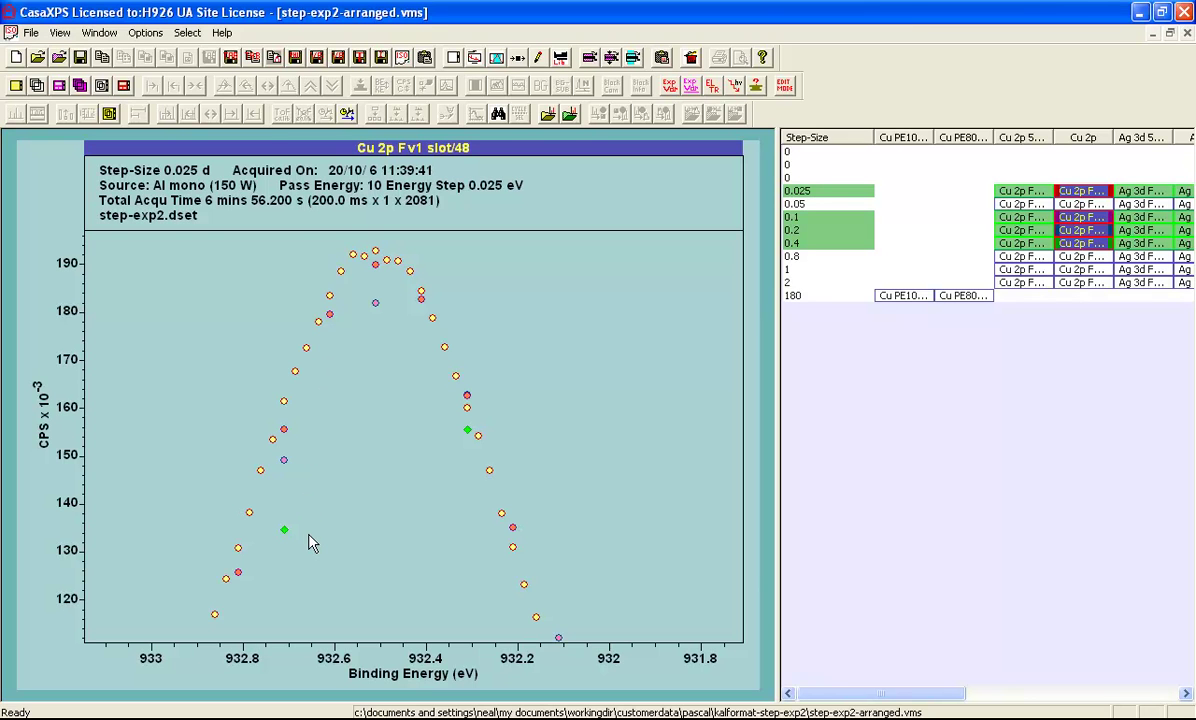
click(186, 258)
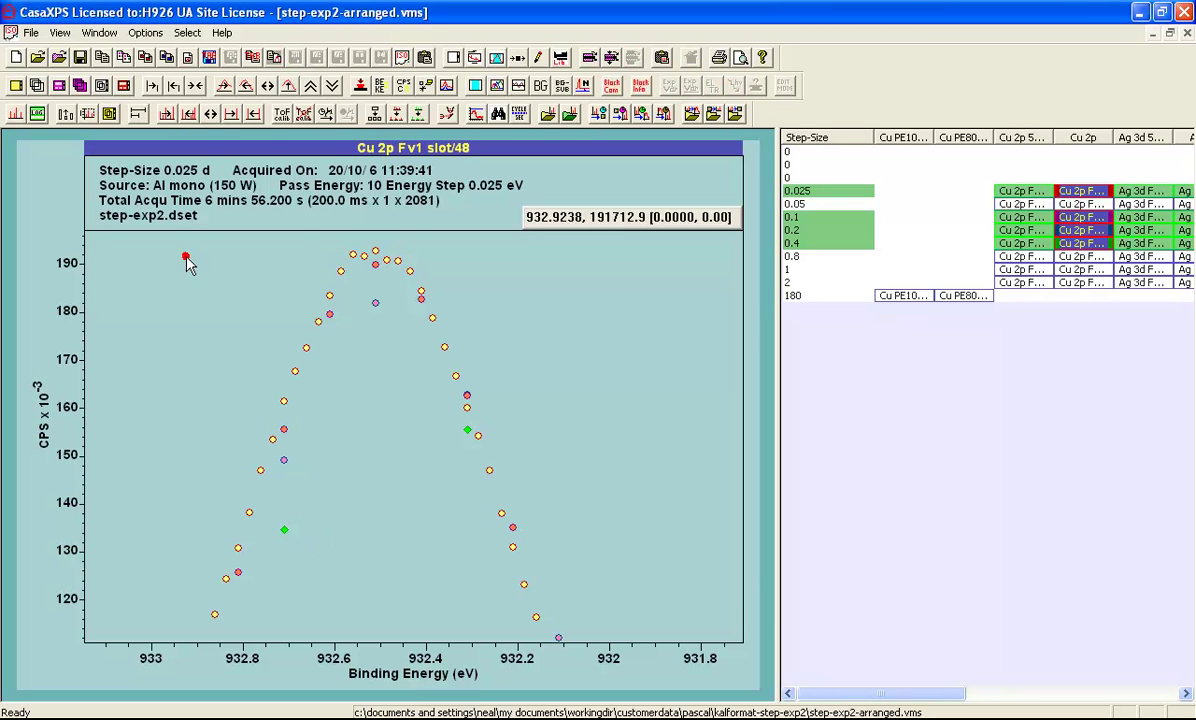
click(268, 85)
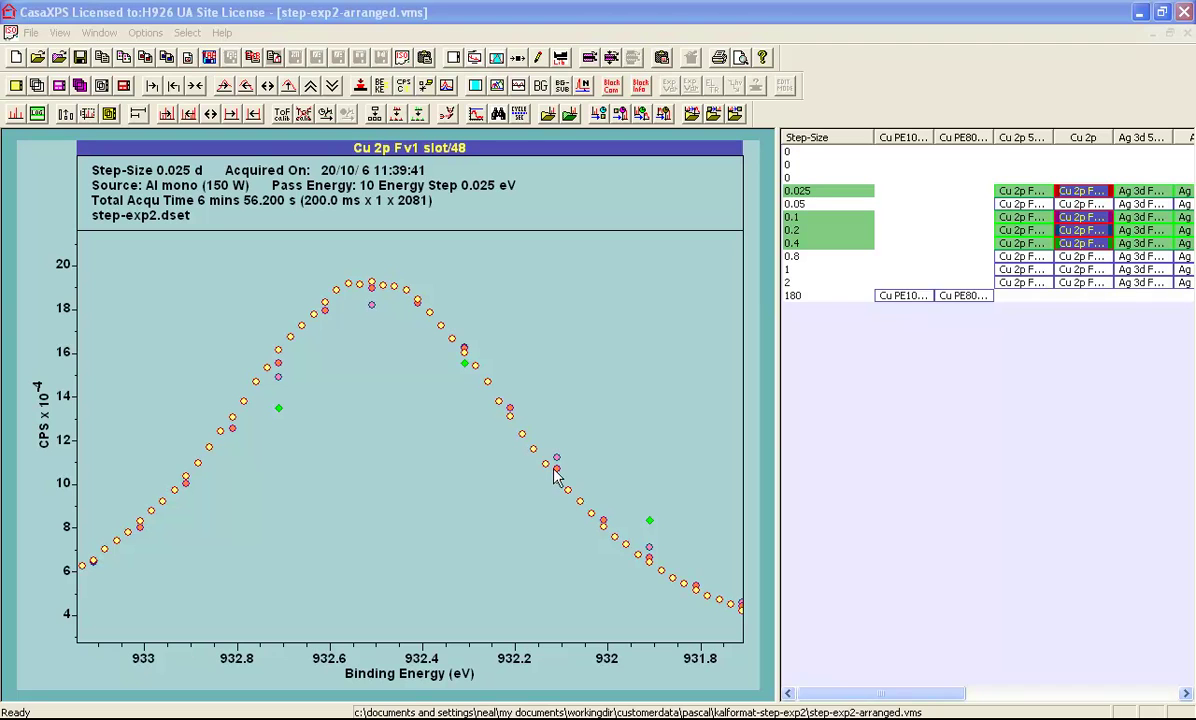
click(650, 521)
Switch to the step-exp2-arranged.vms:2 Ag 3d overlay window and open the Tile Display Parameters Display tab.
click(313, 209)
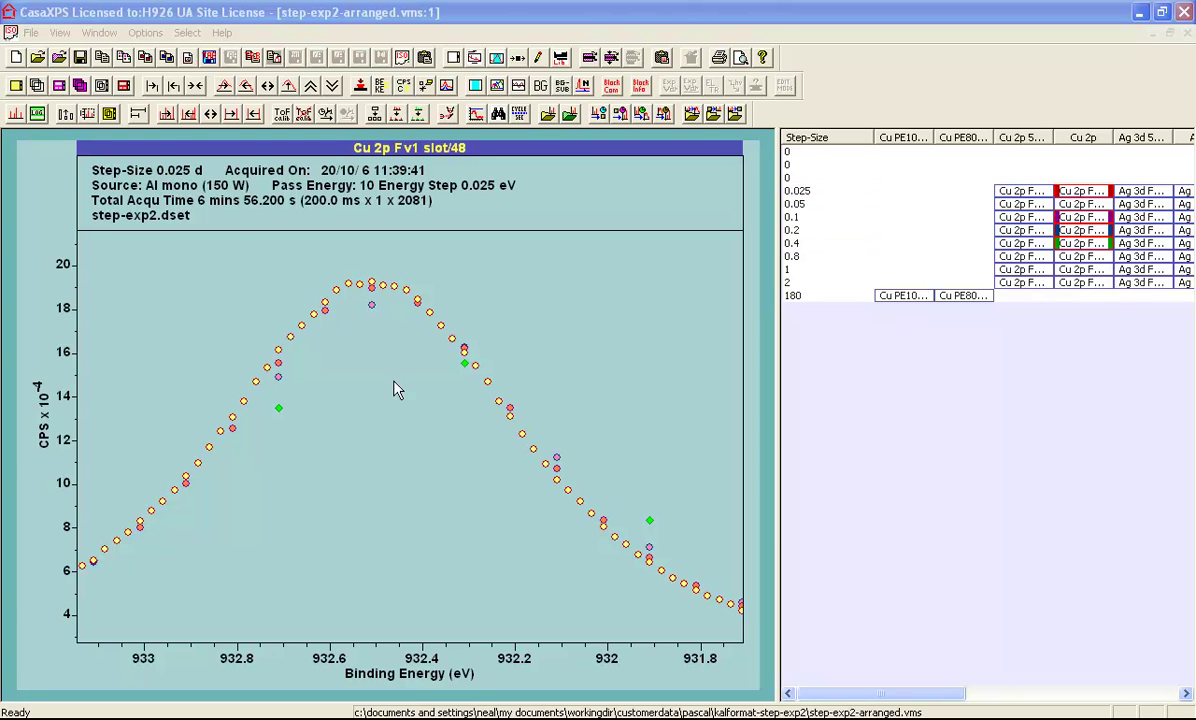
click(104, 35)
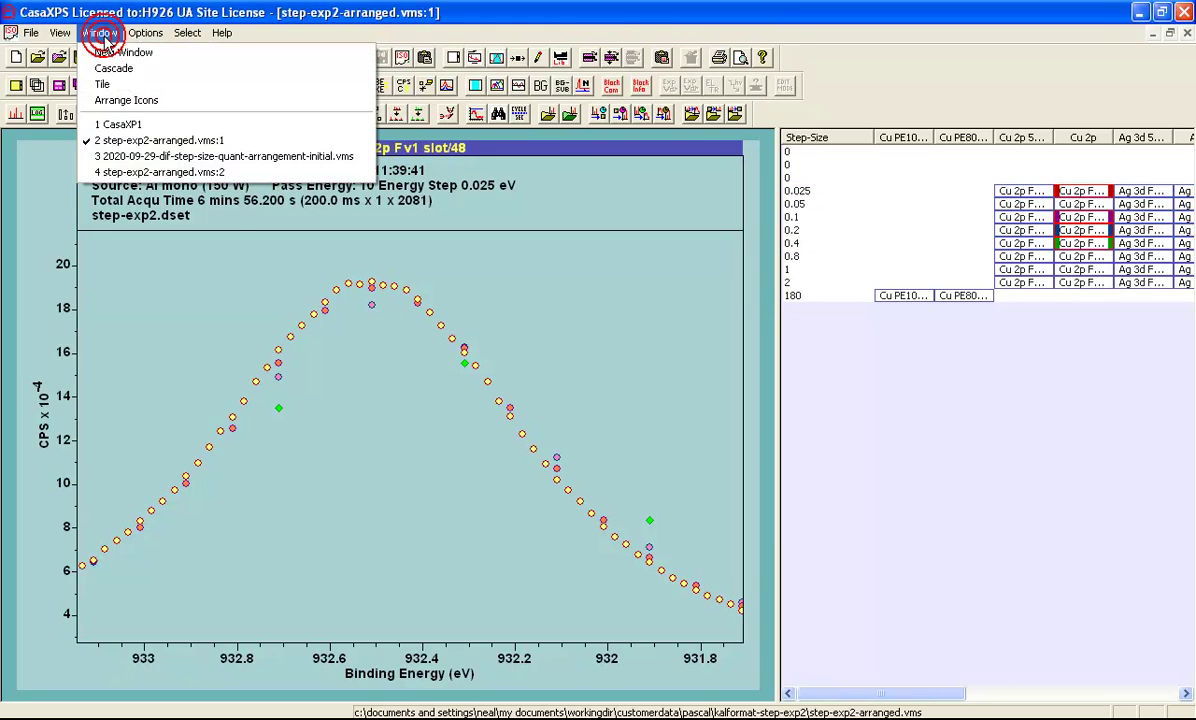
click(152, 173)
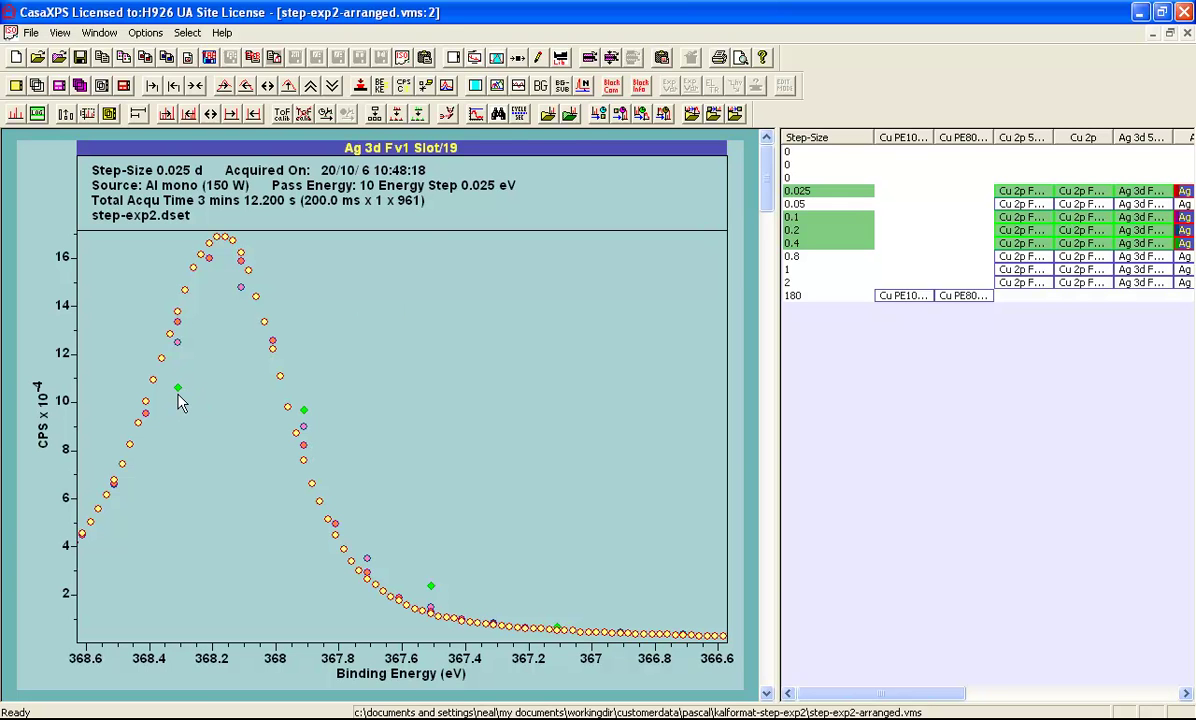
click(475, 58)
click(512, 141)
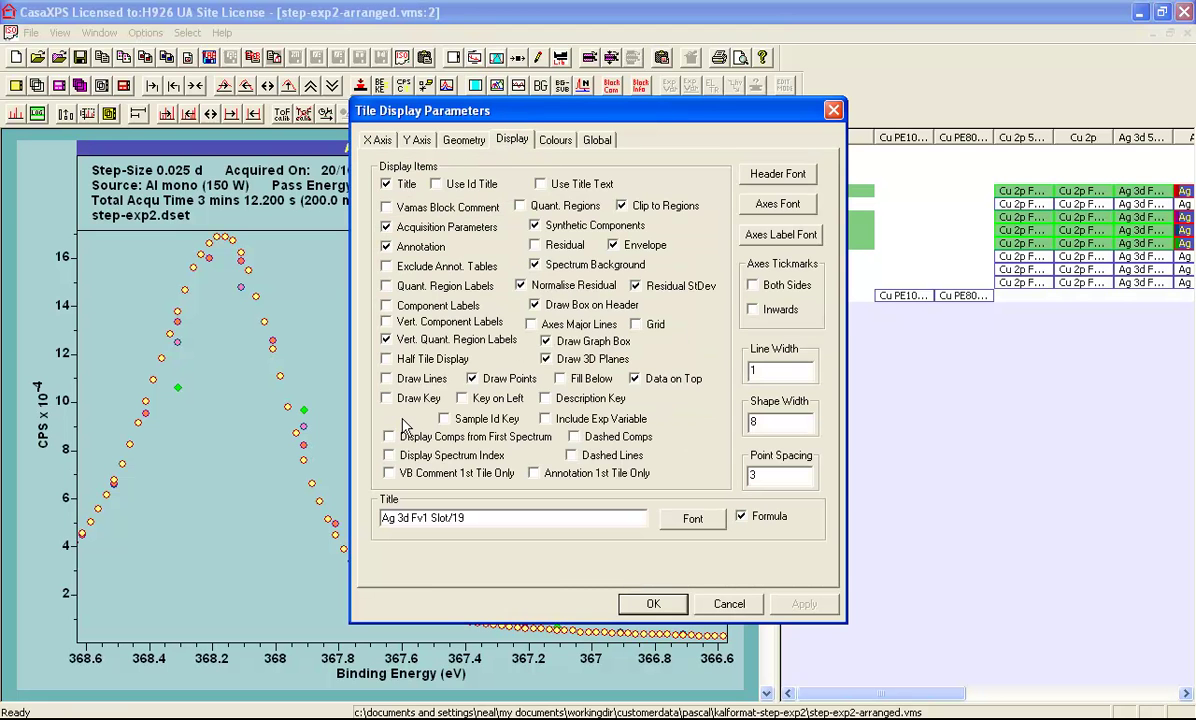
Add Include Exp Variable to the plot key so spectra read 0.025, 0.1, 0.2 and 0.4.
click(546, 419)
click(653, 603)
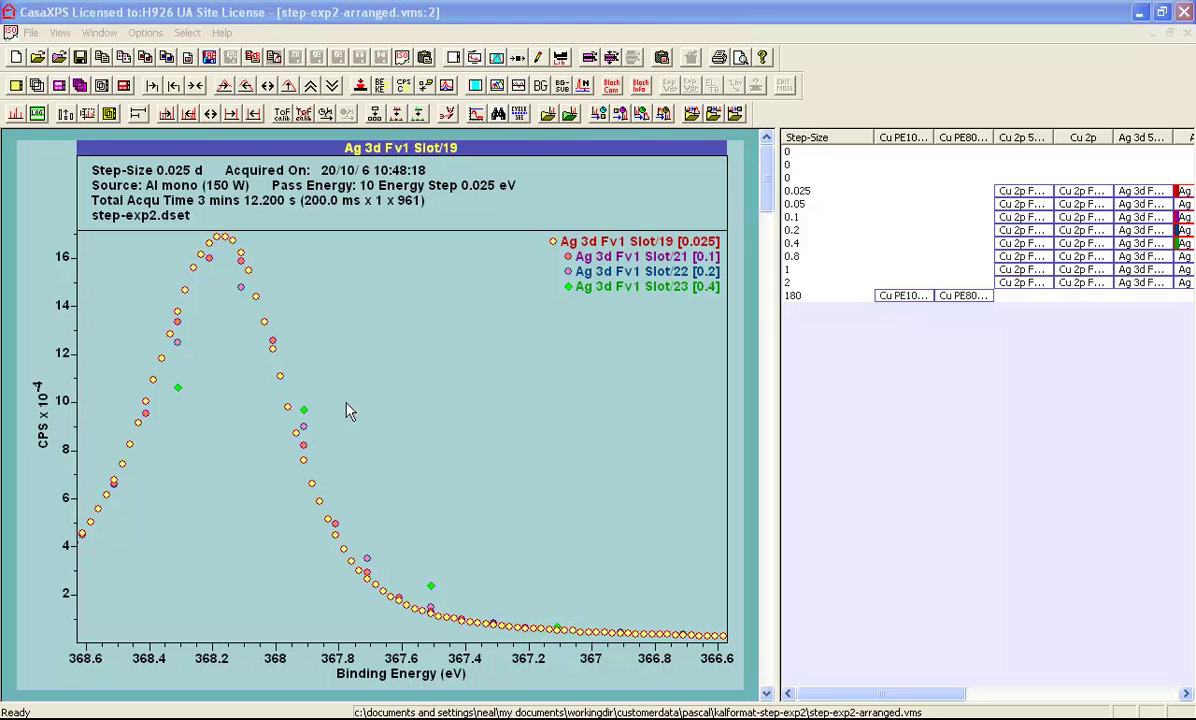
Close the step-exp2-arranged.vms:2 window to return to the labelled Ag 3d overlay.
key(ctrl+F4)
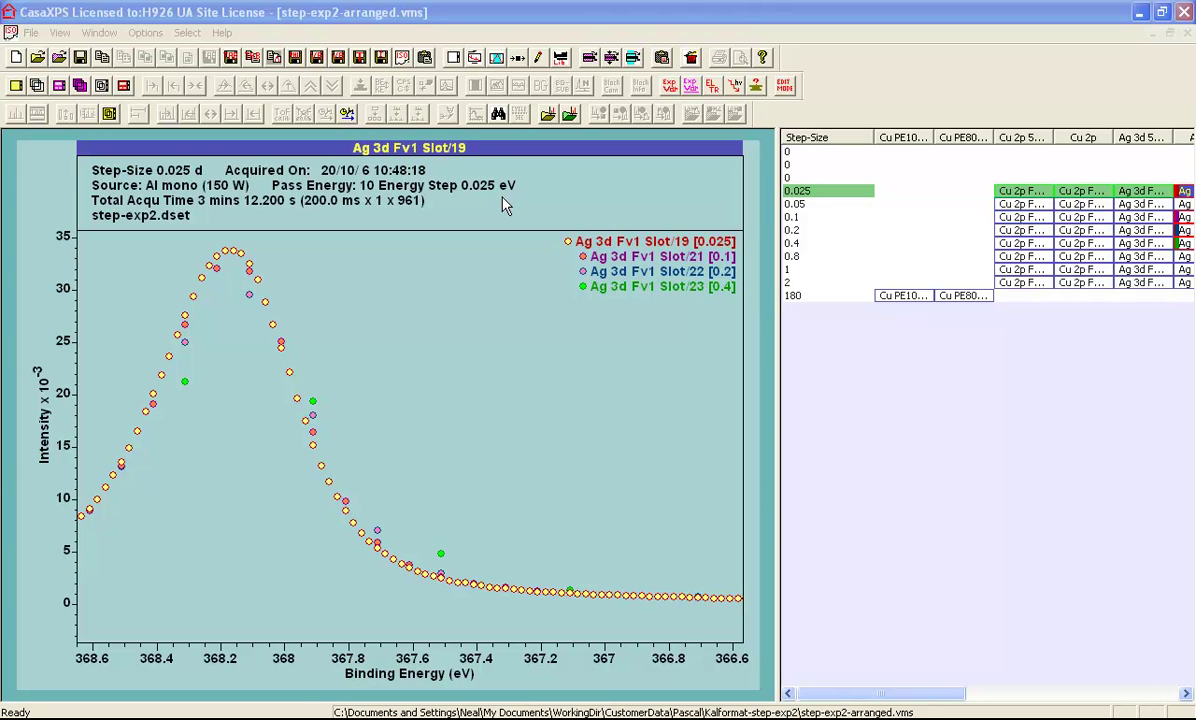
Plot the 0.025-step Ag 3d spectrum alone and open Spectrum Processing's Calculator beside it.
click(1186, 194)
click(1186, 194)
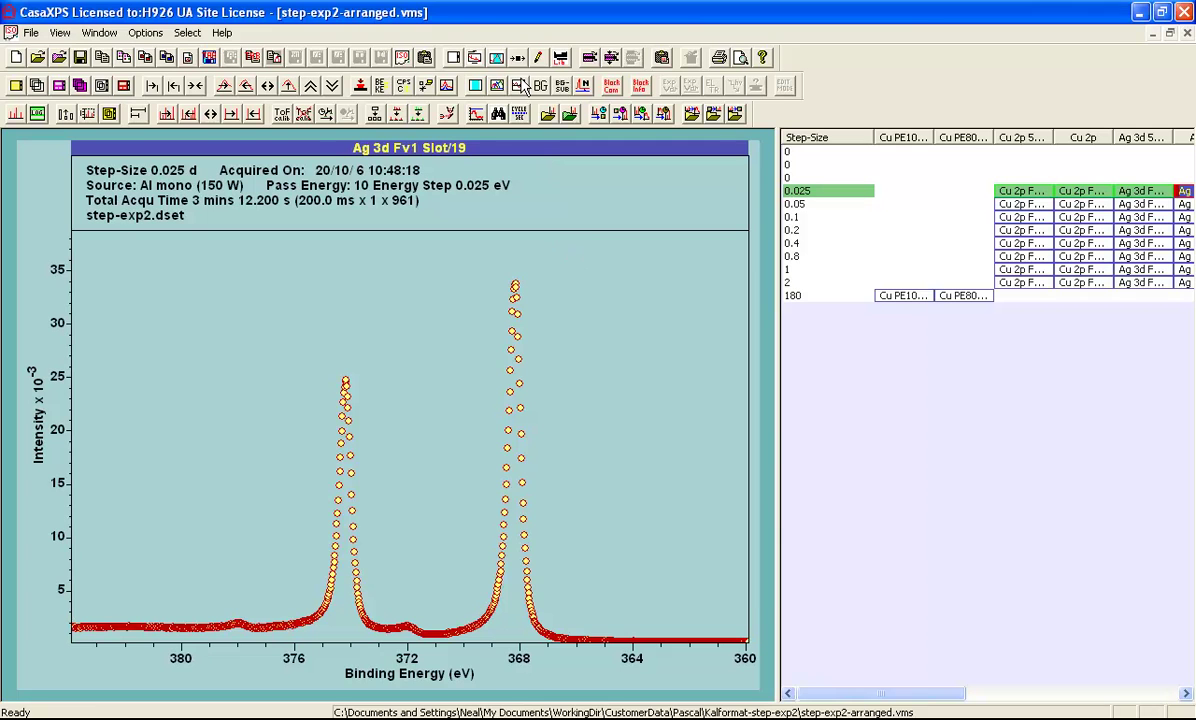
click(492, 57)
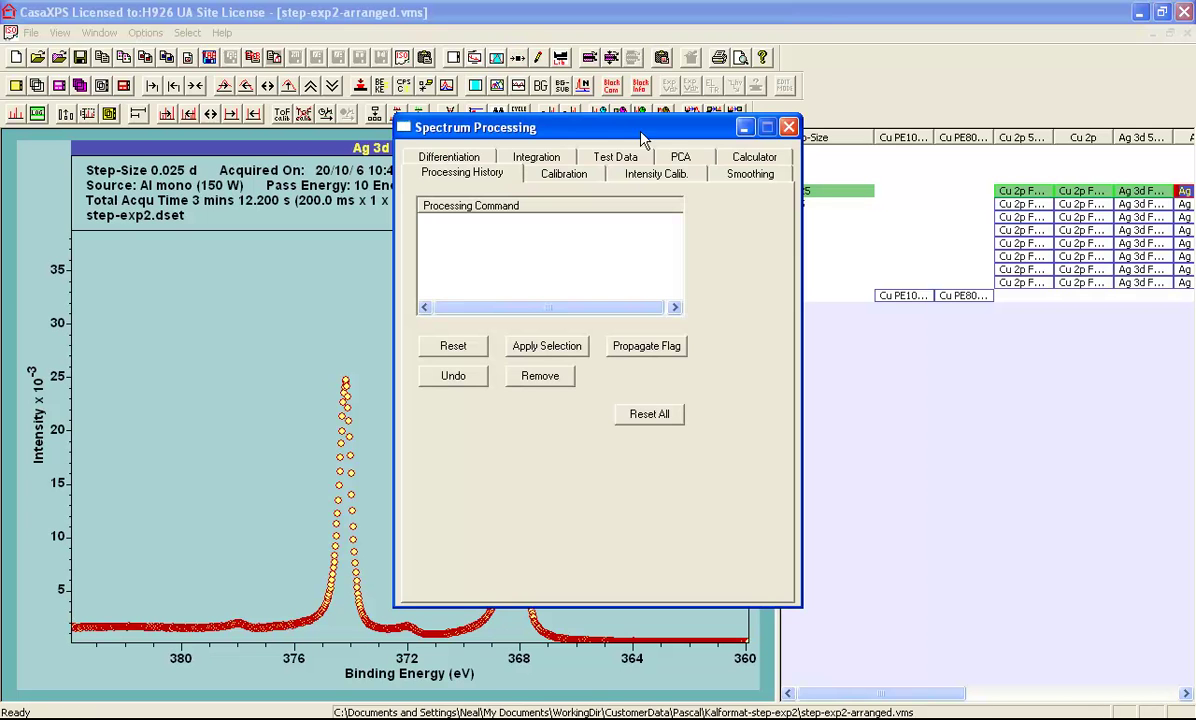
drag(585, 132, 962, 214)
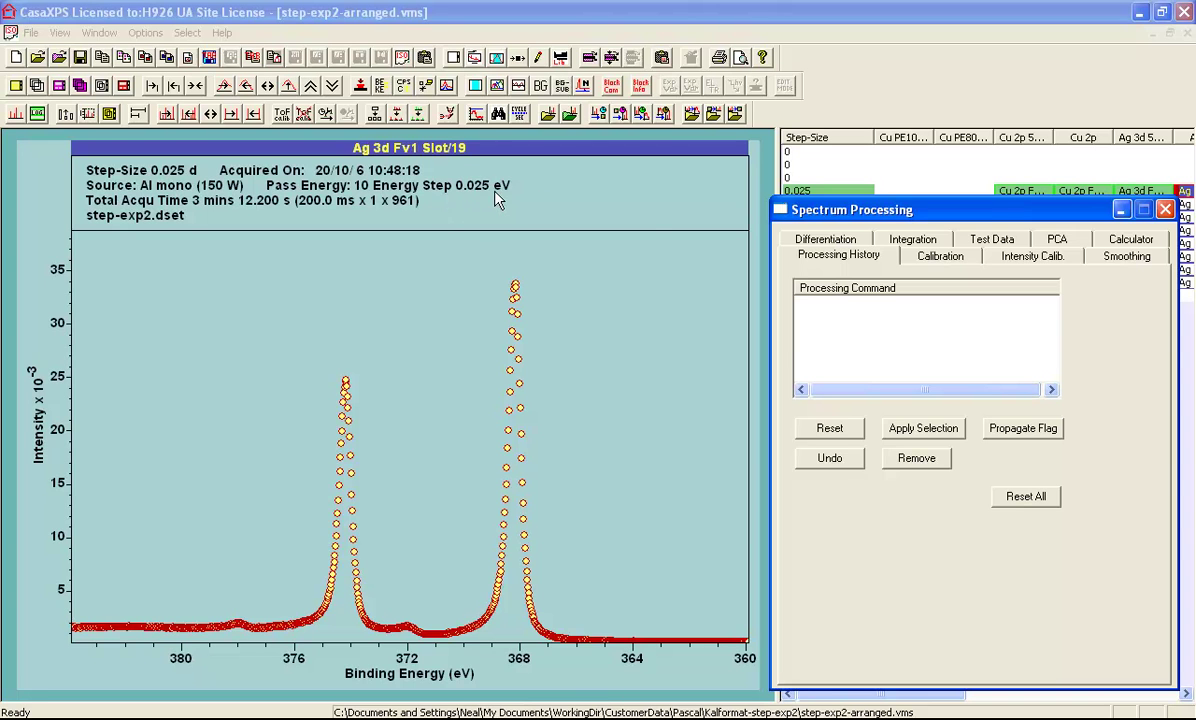
click(1110, 238)
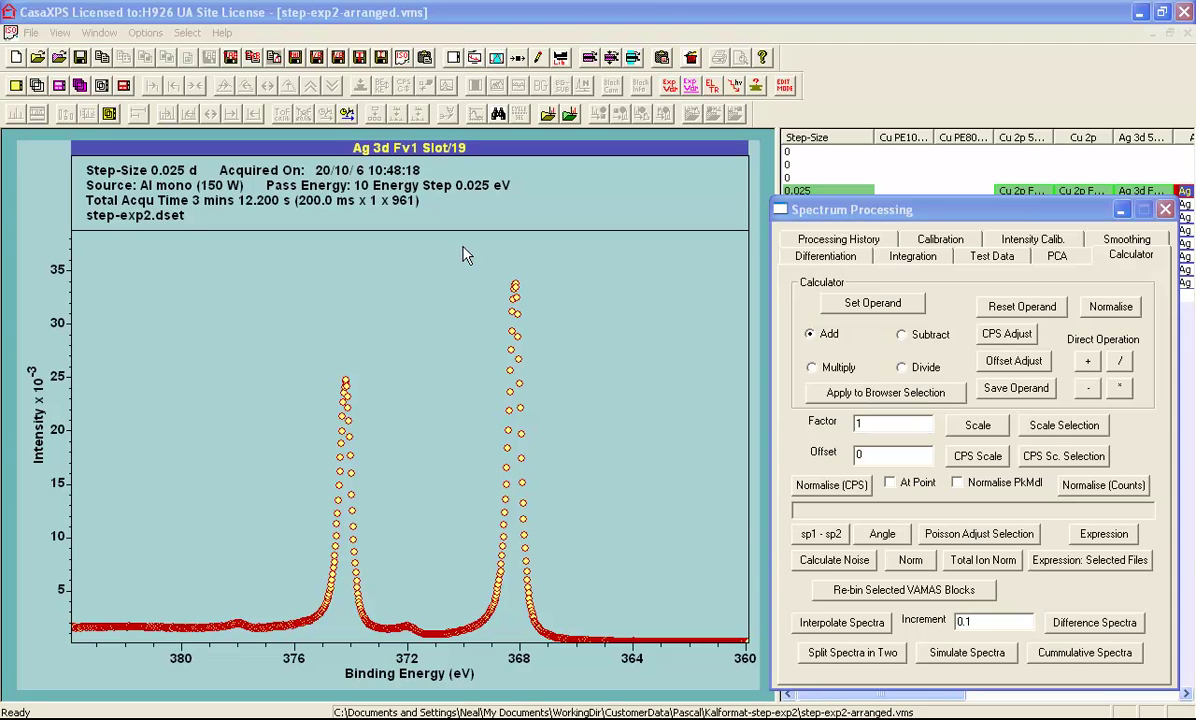
Split the 0.025-step Ag 3d spectrum in two and overlay both, zoomed on the 368 eV peak.
click(856, 665)
click(826, 655)
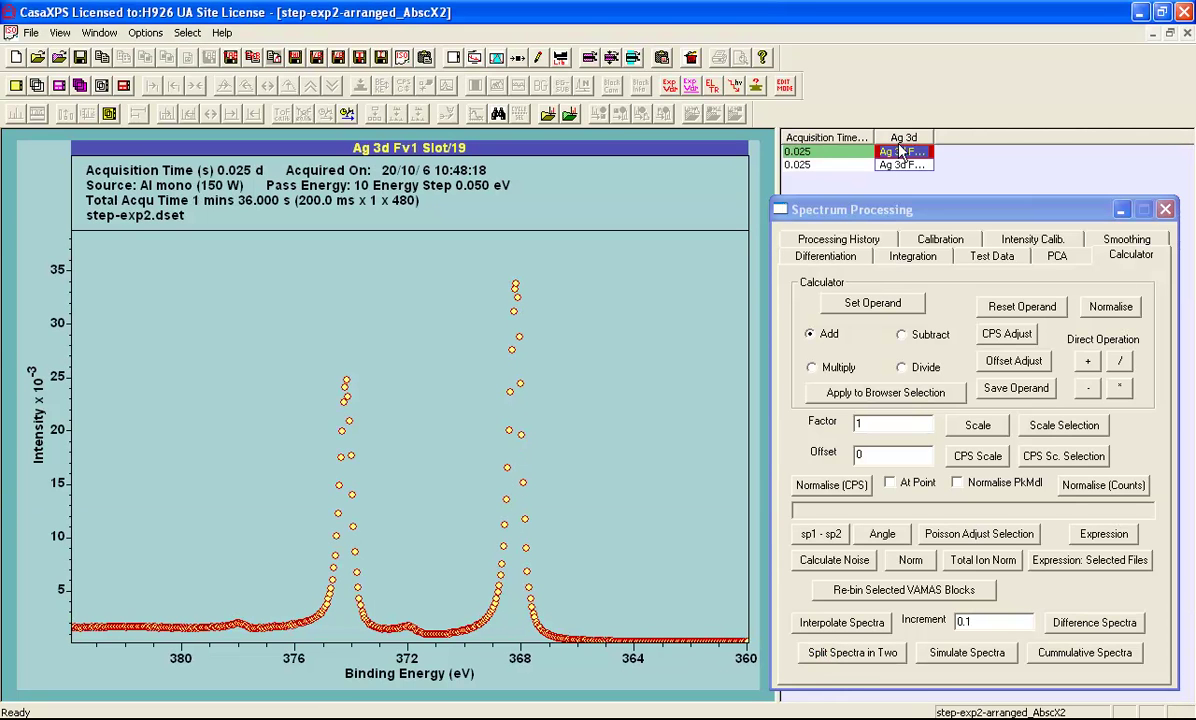
click(840, 137)
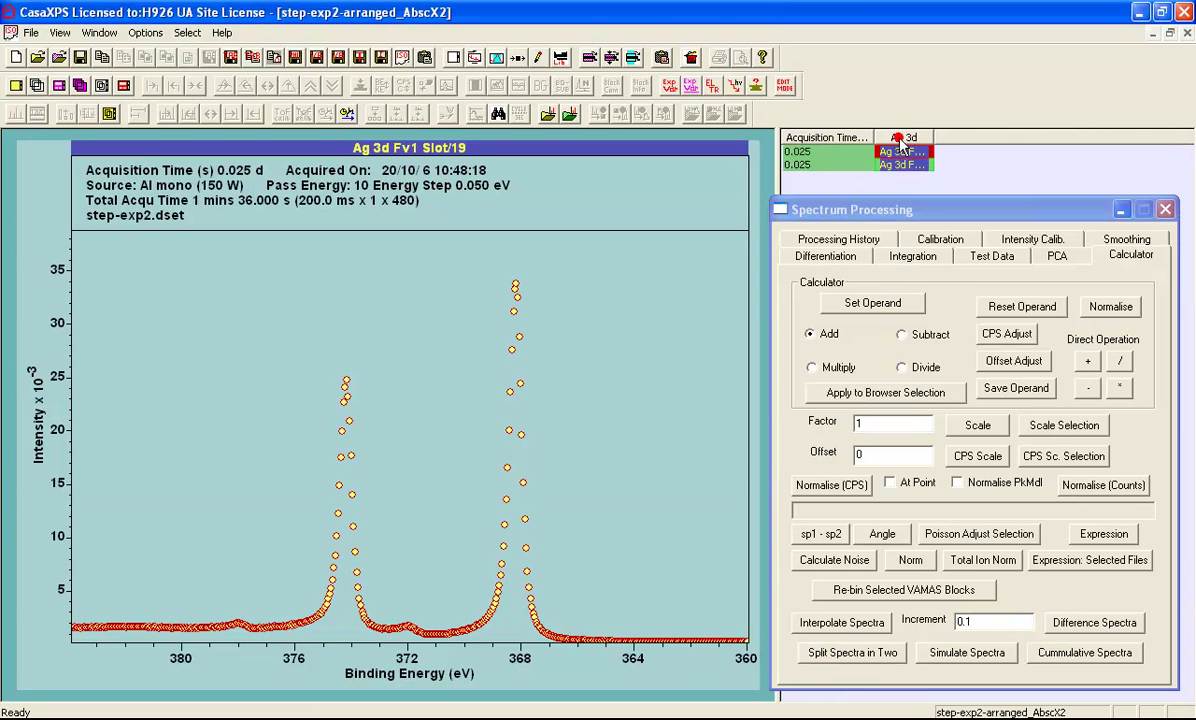
click(81, 86)
drag(435, 263, 560, 615)
click(553, 500)
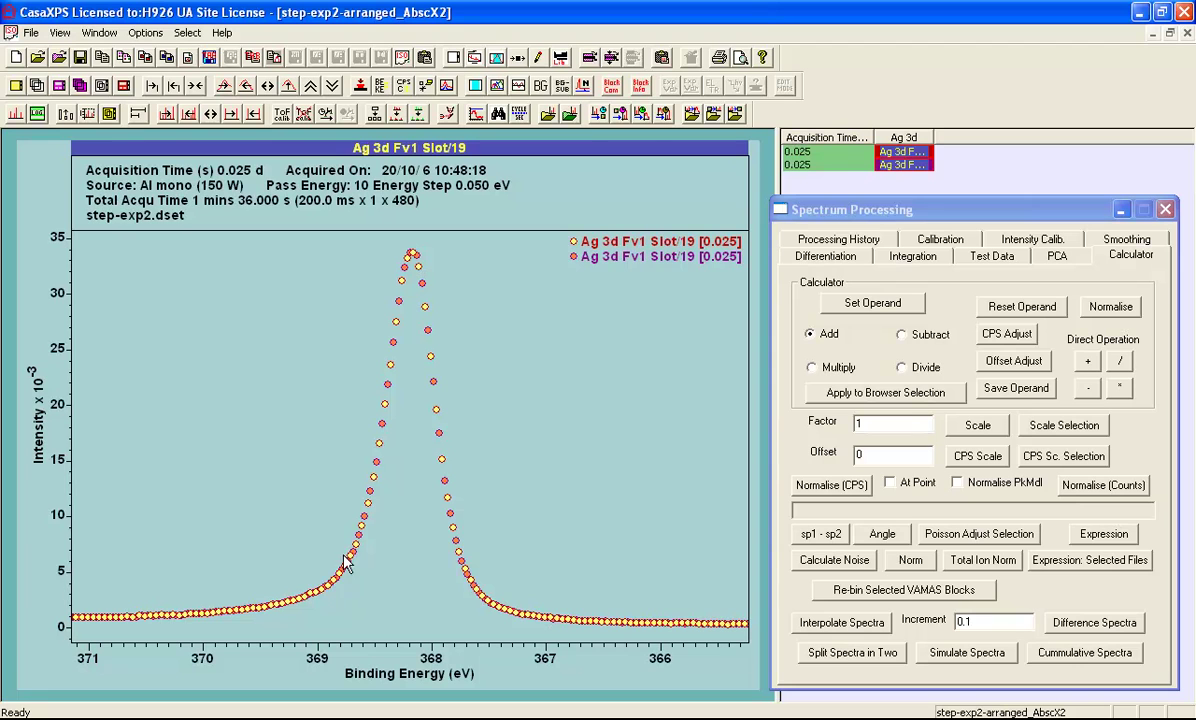
Split both halves again into four spectra and overlay all four around the 368 eV peak.
click(843, 651)
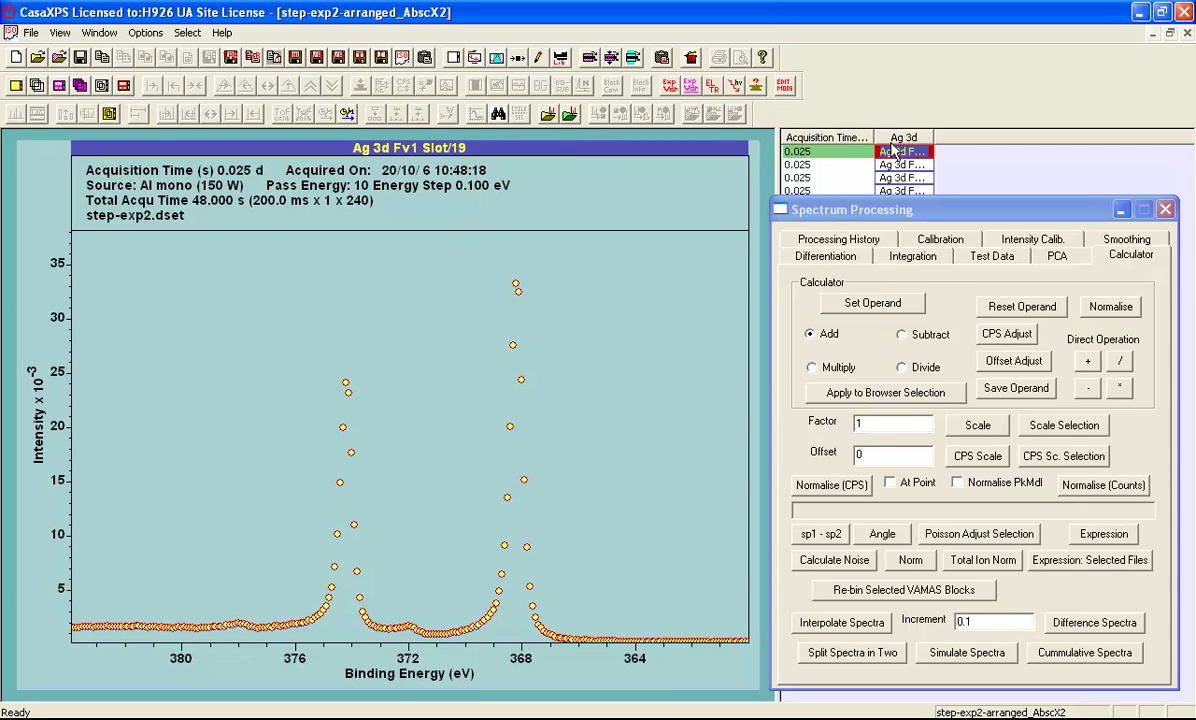
click(832, 137)
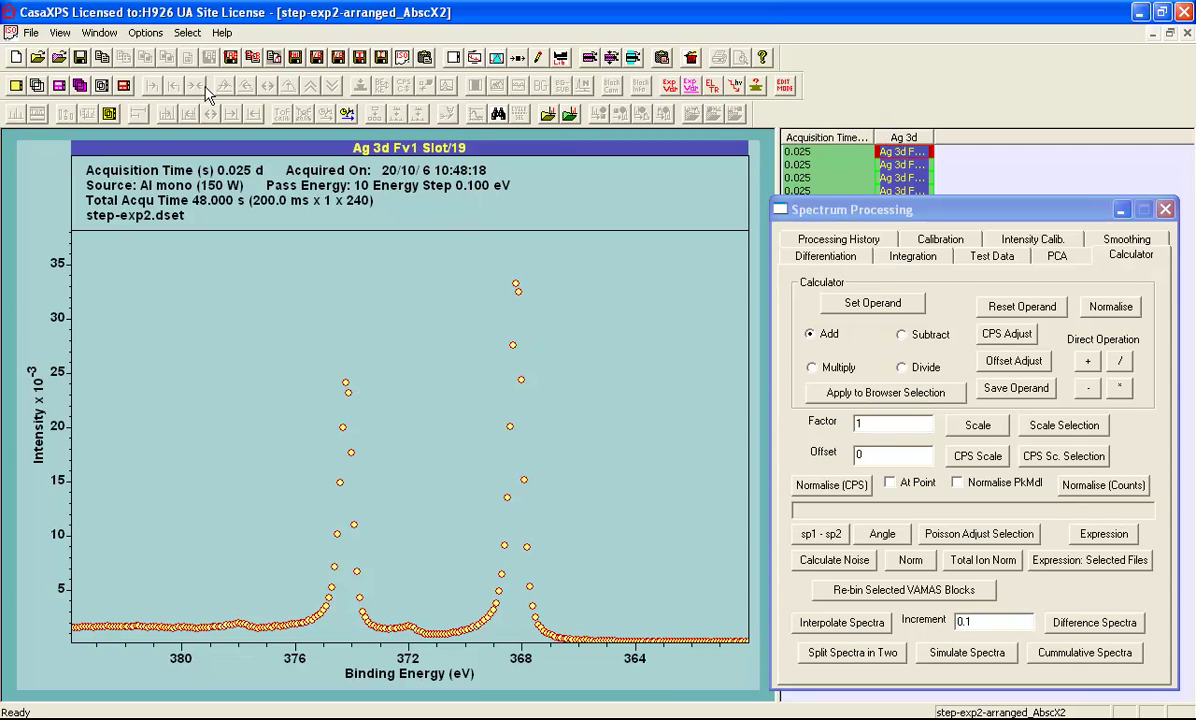
click(37, 85)
drag(440, 258, 596, 600)
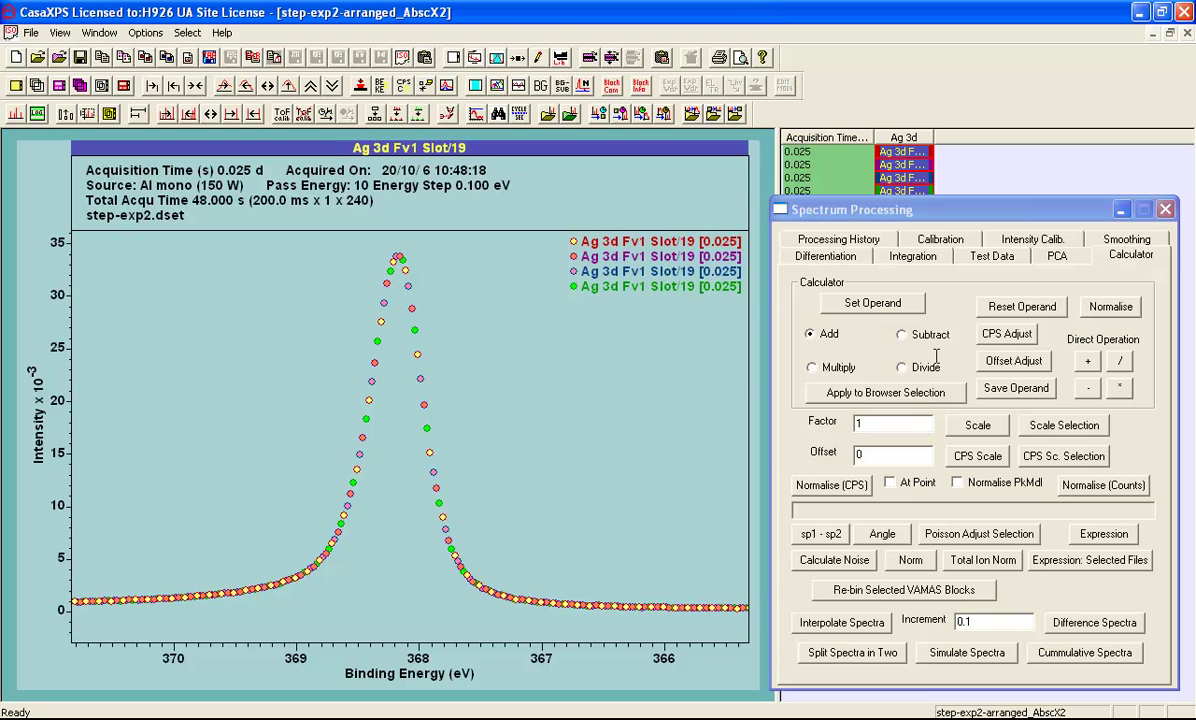
Re-bin the four split Ag 3d spectra and overlay them, zoomed on the 368 eV peak.
click(855, 591)
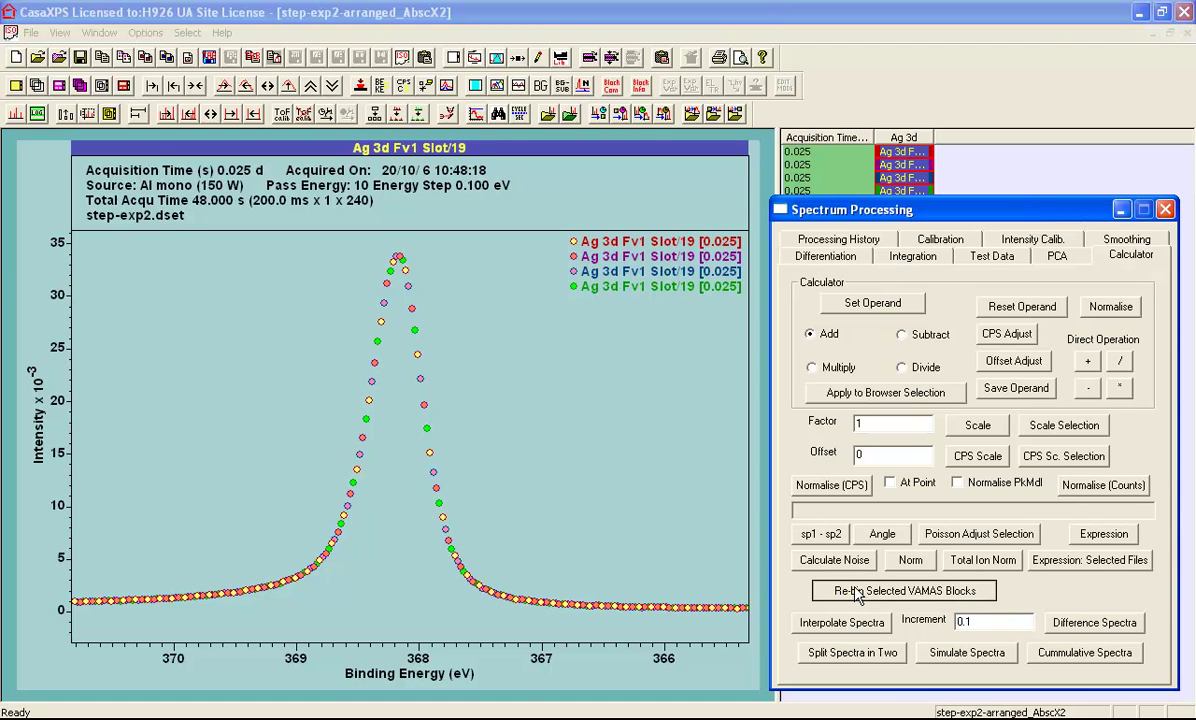
click(903, 138)
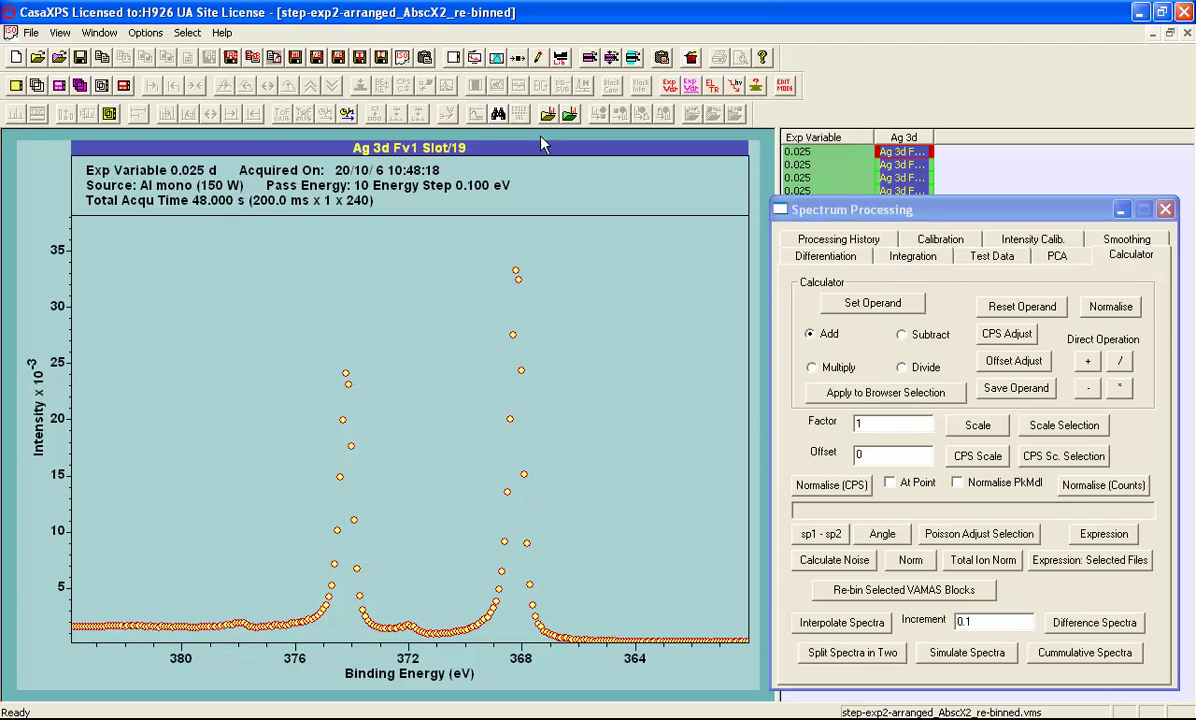
click(36, 86)
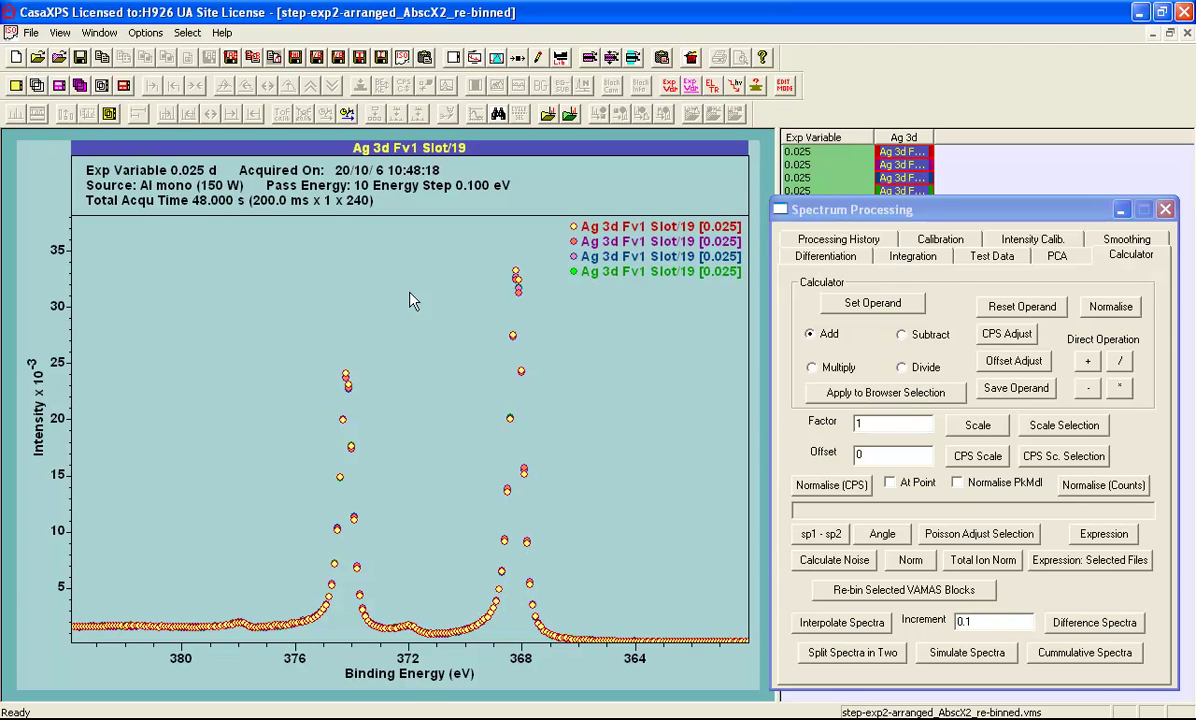
drag(480, 260, 572, 580)
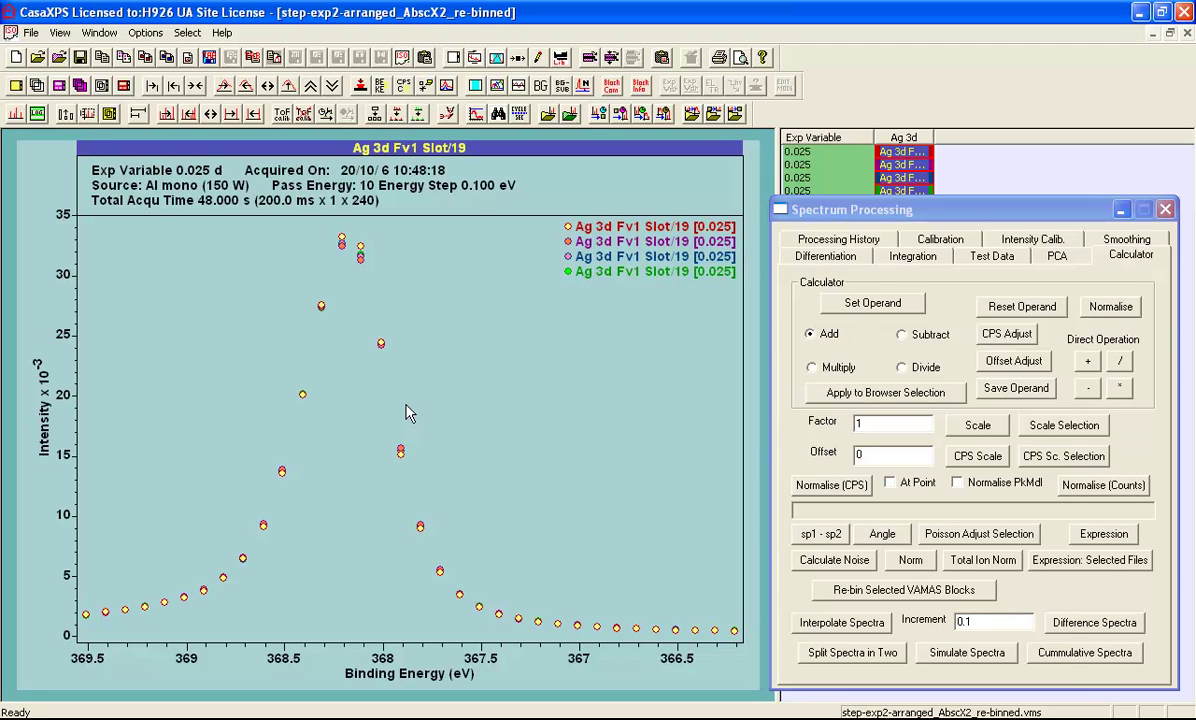
Build cumulative sums of the re-binned spectra and plot the final 0.8 summed spectrum.
click(1066, 655)
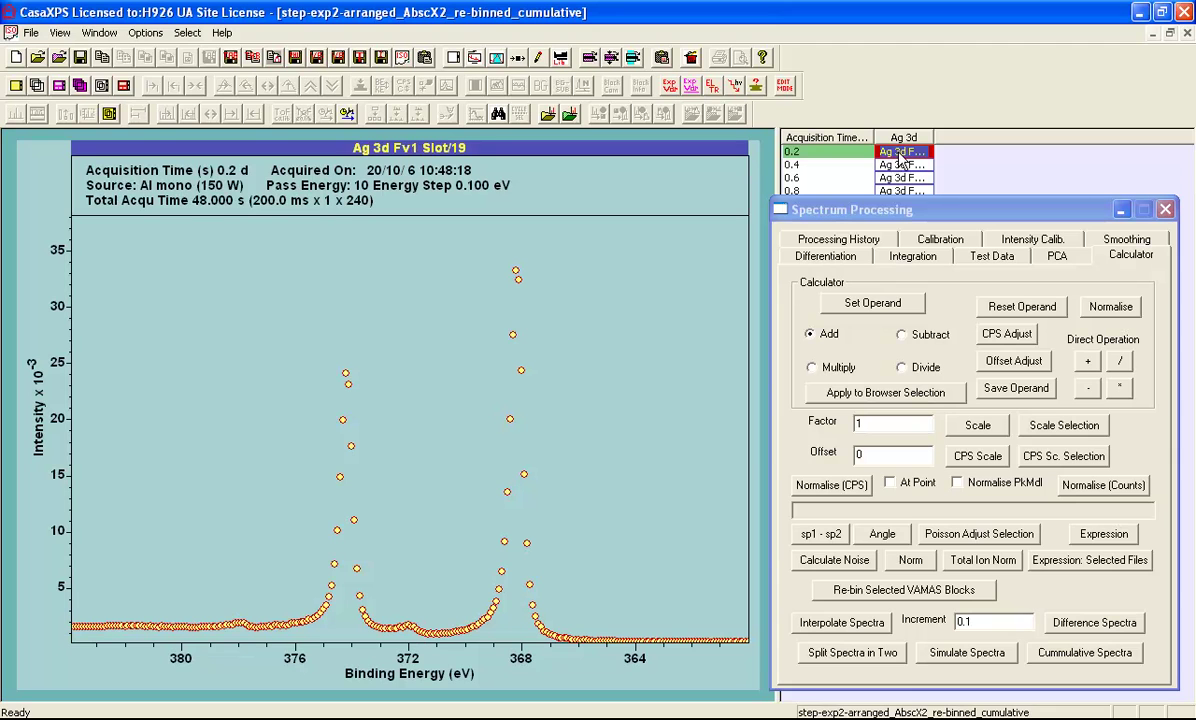
click(902, 190)
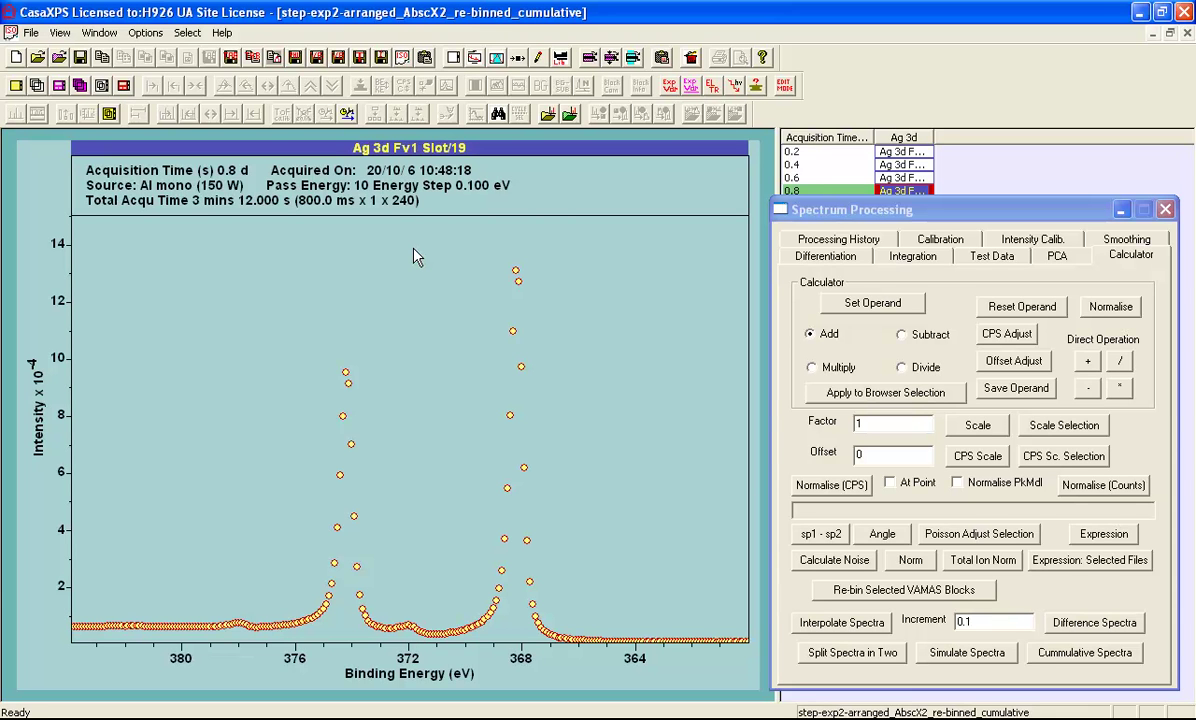
Select the measured 0.1 Ag 3d spectrum in step-exp2-arranged.vms, then create a new document.
click(1121, 209)
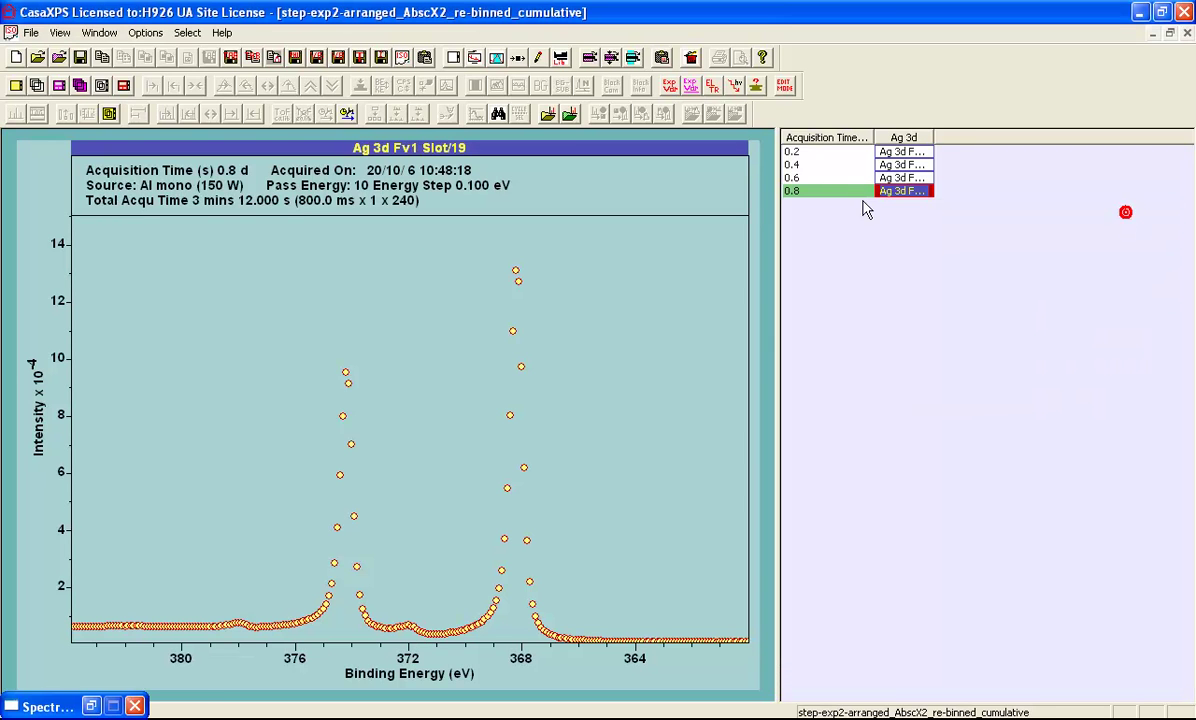
click(100, 32)
click(125, 140)
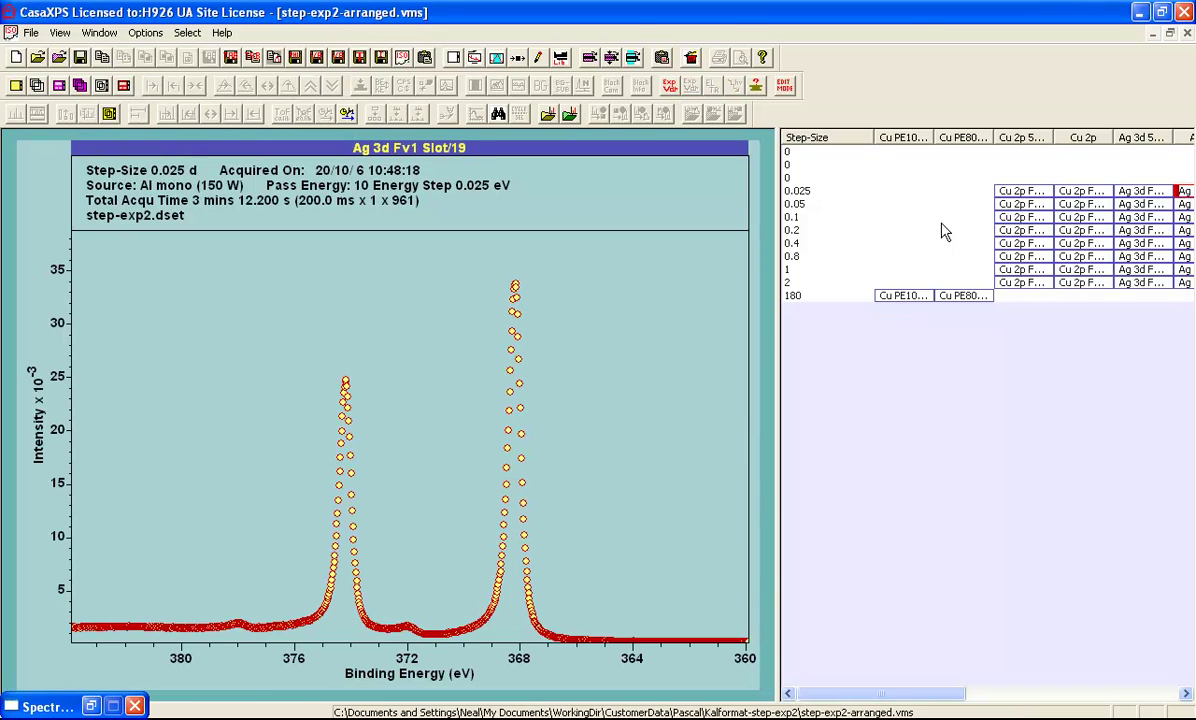
click(1182, 217)
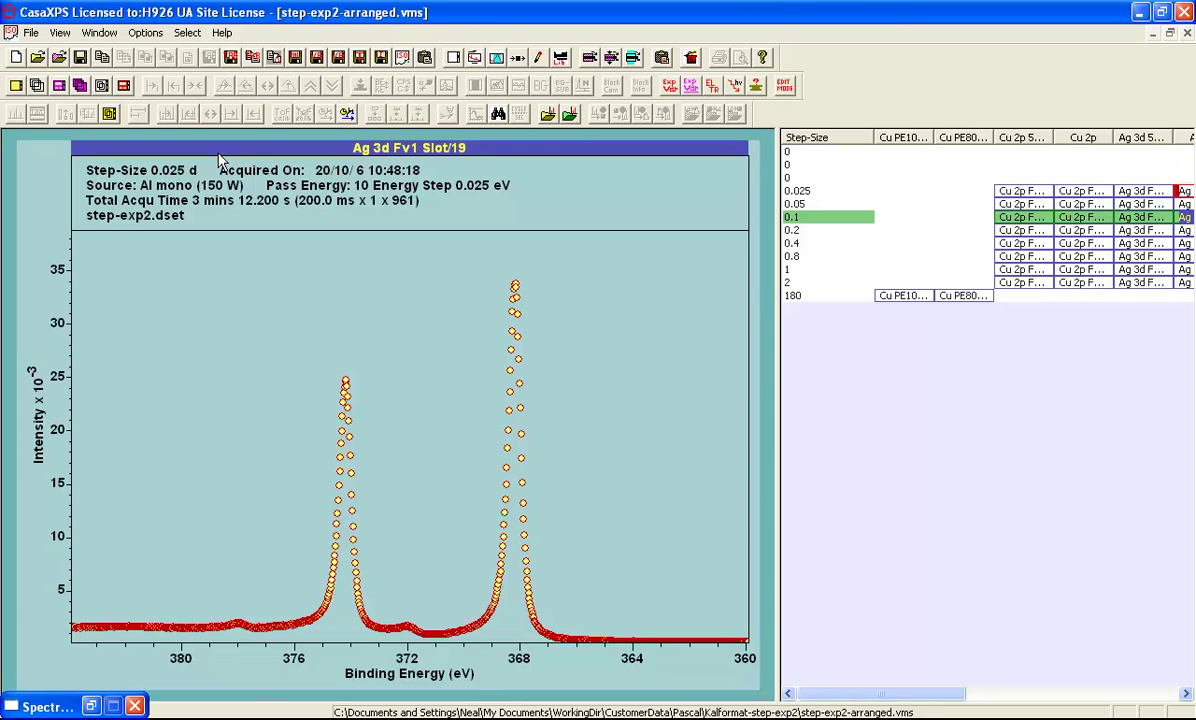
click(15, 57)
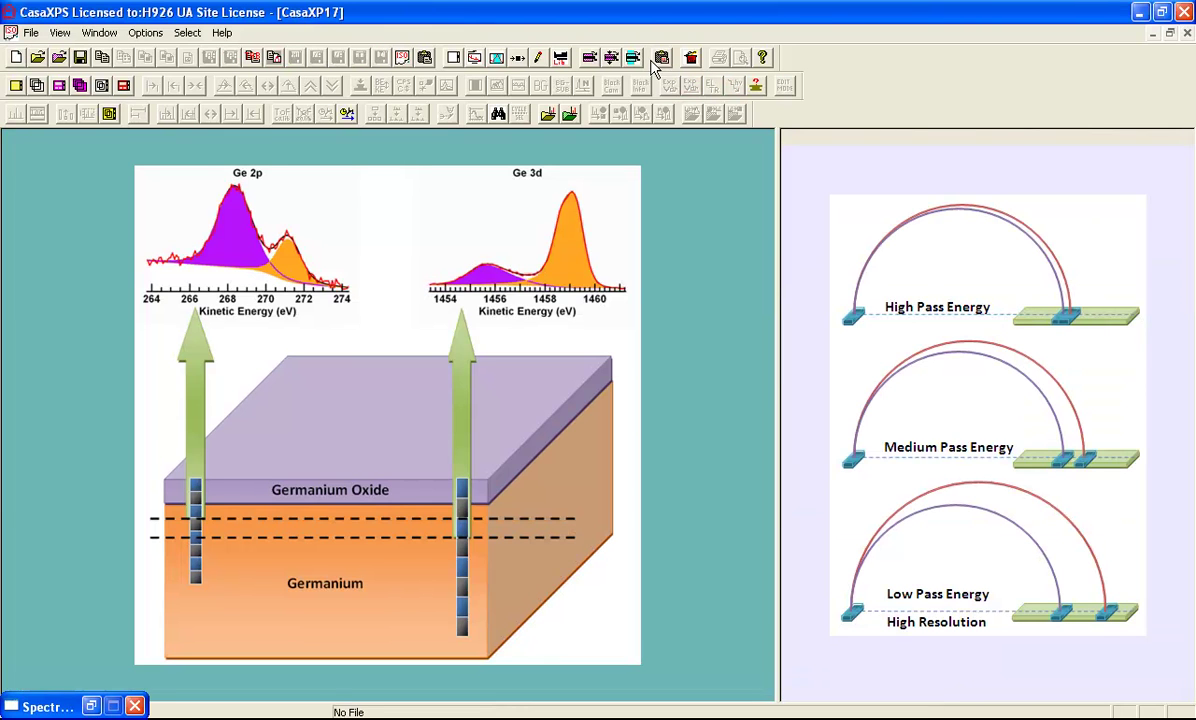
Copy the 0.1 and 0.8 Ag 3d blocks into the new document and view each one.
click(615, 58)
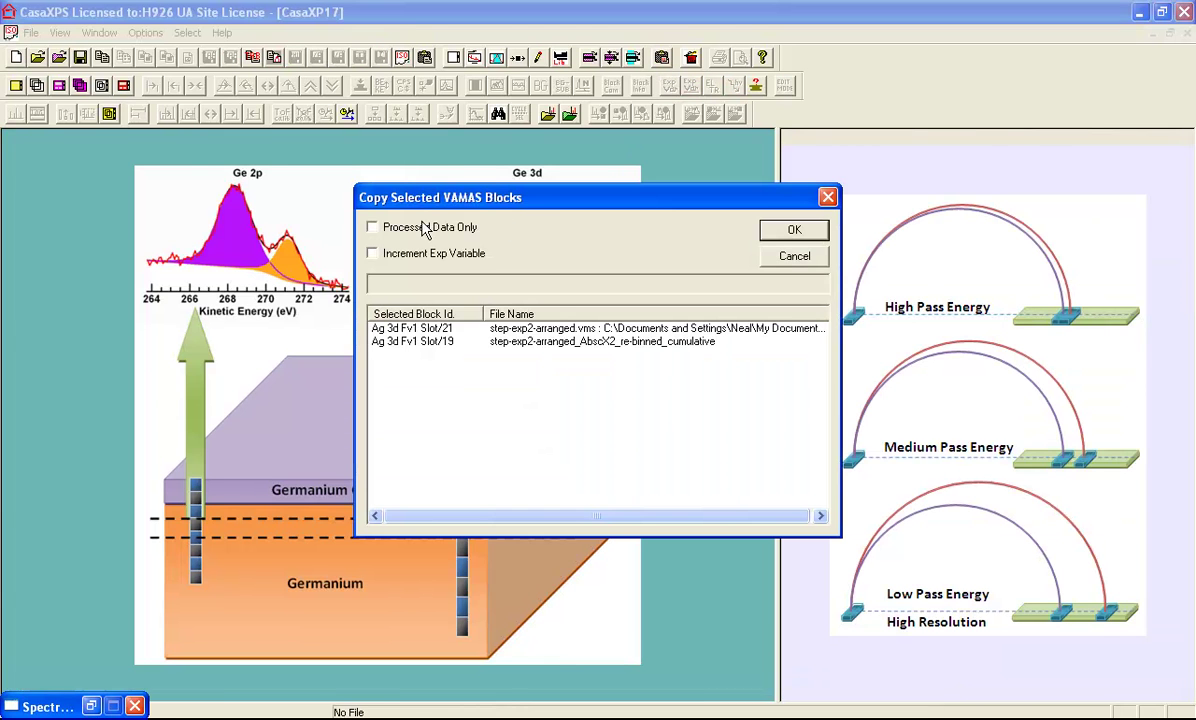
click(768, 229)
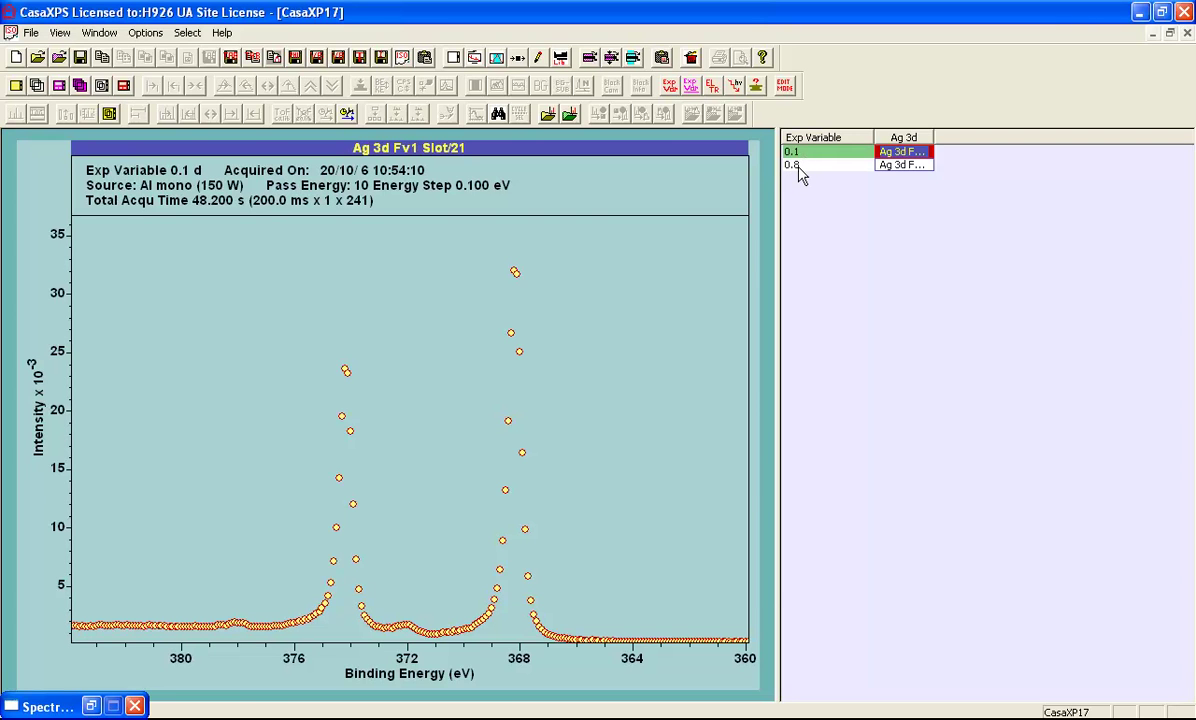
click(896, 166)
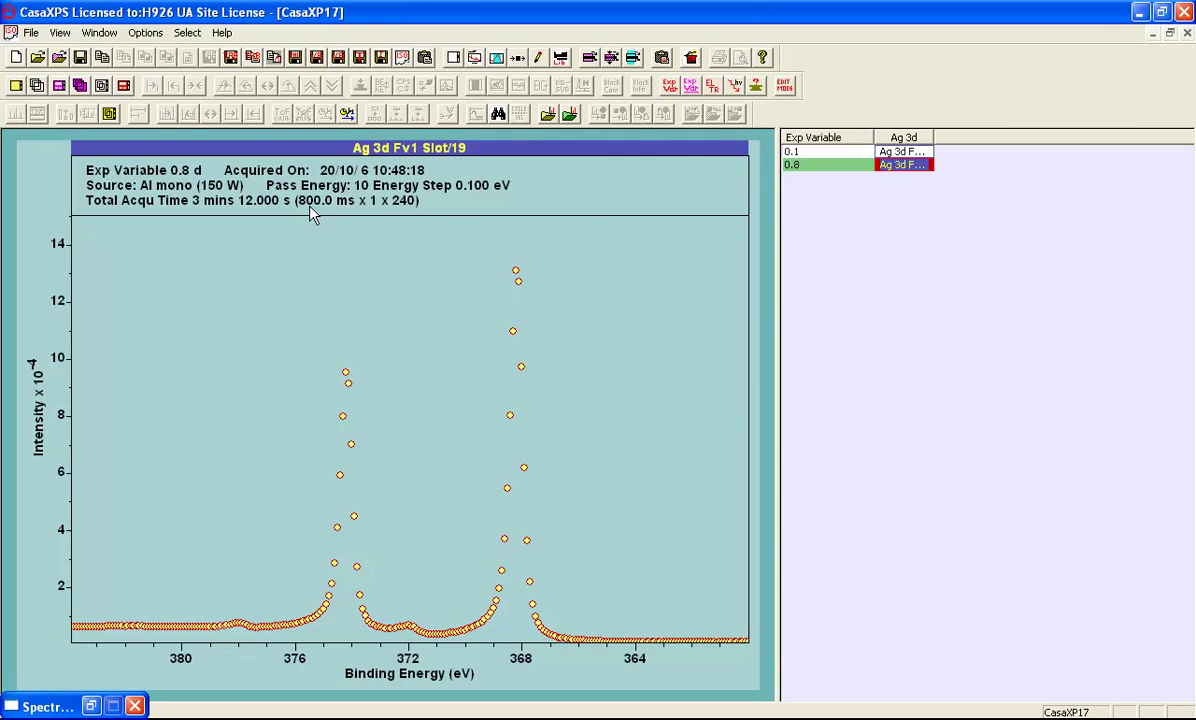
click(884, 152)
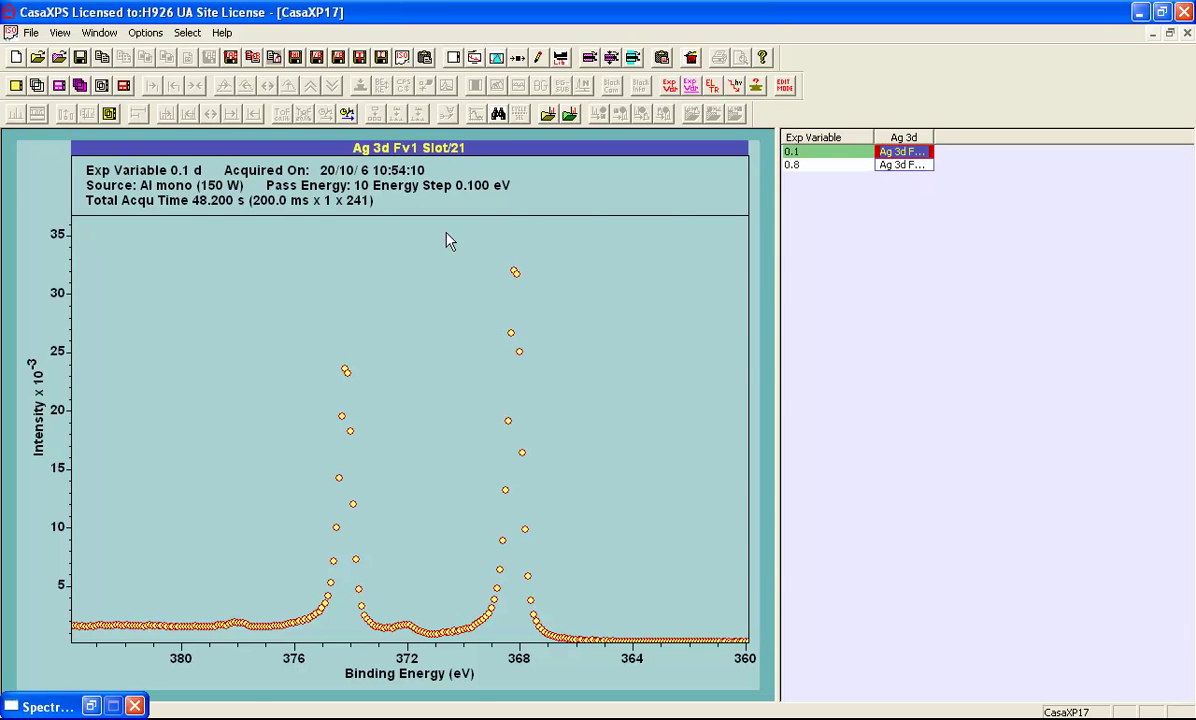
Switch to CPS and overlay the 0.1 and 0.8 spectra, zoomed on the 368.2 eV peak.
click(403, 85)
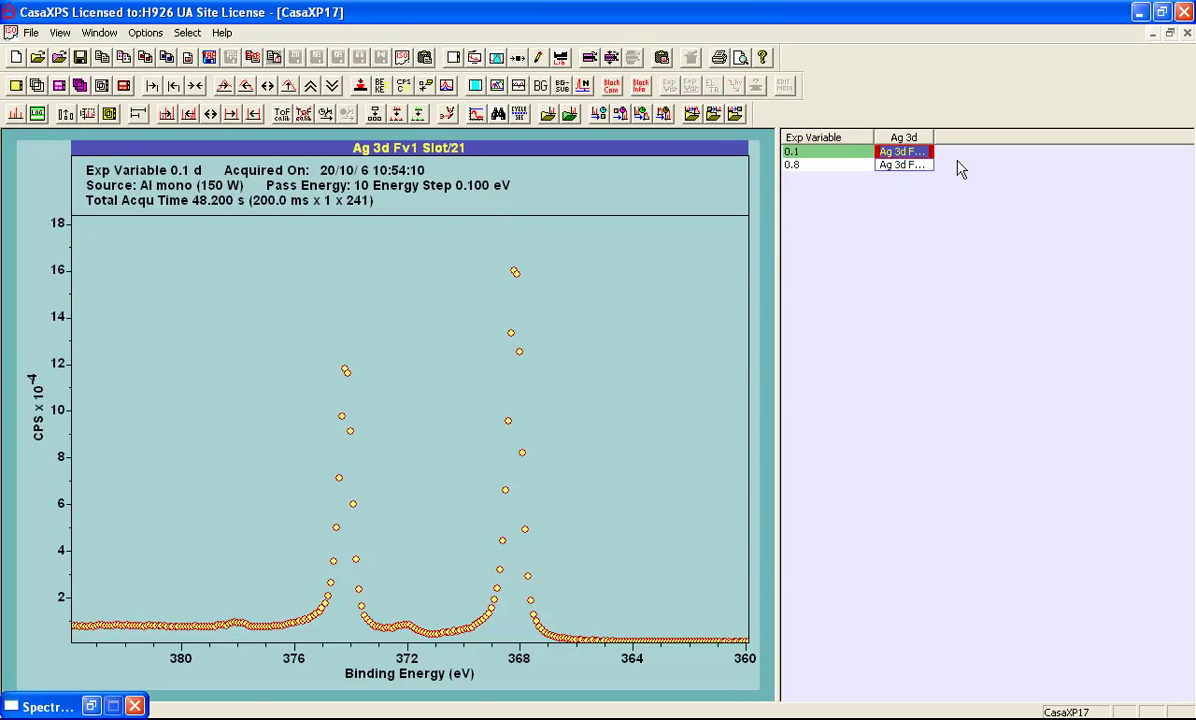
shift+click(900, 165)
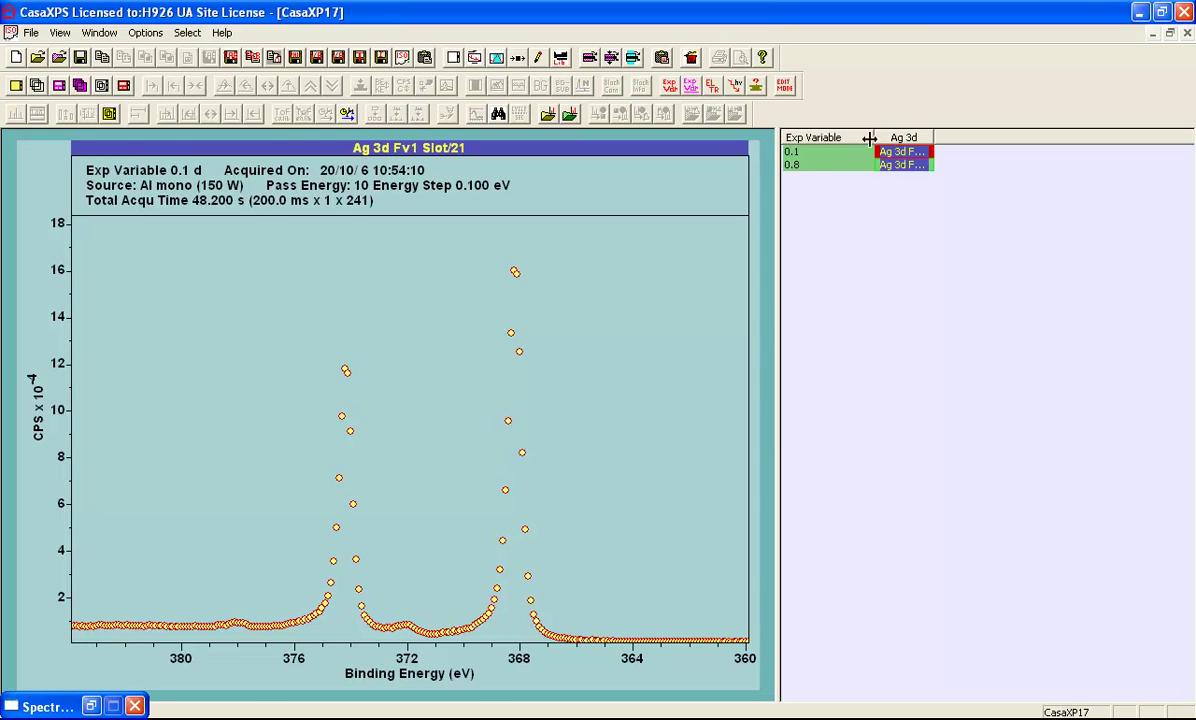
click(35, 84)
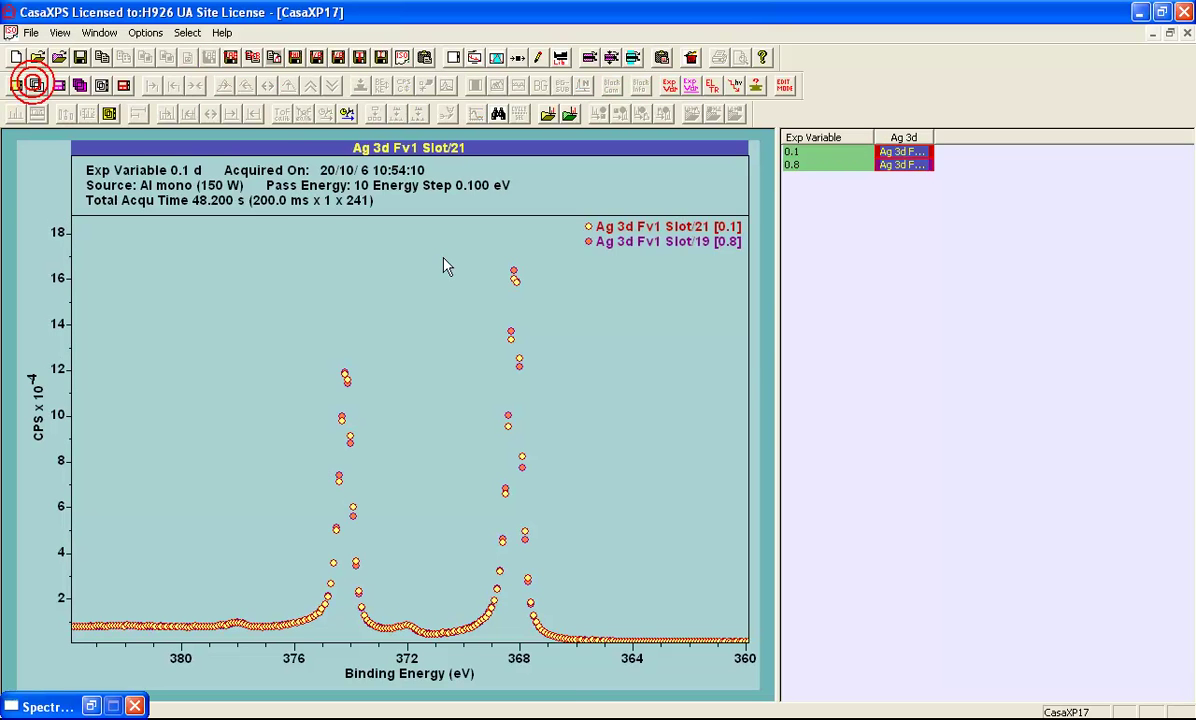
drag(465, 254, 566, 648)
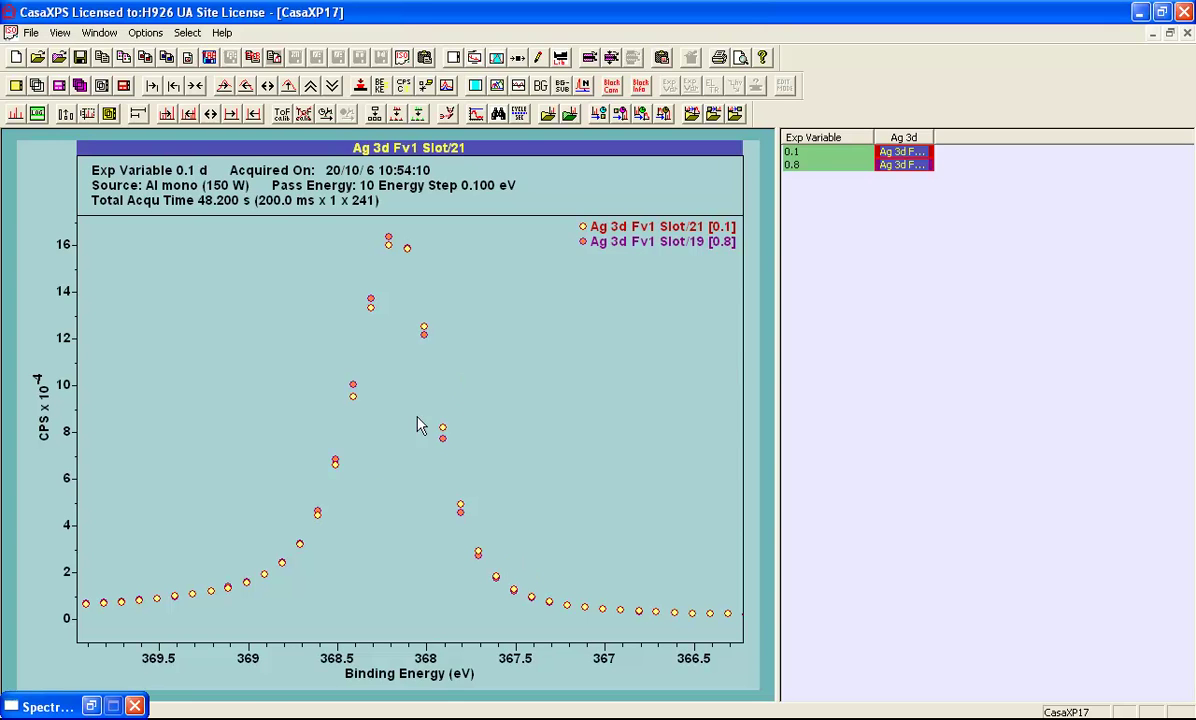